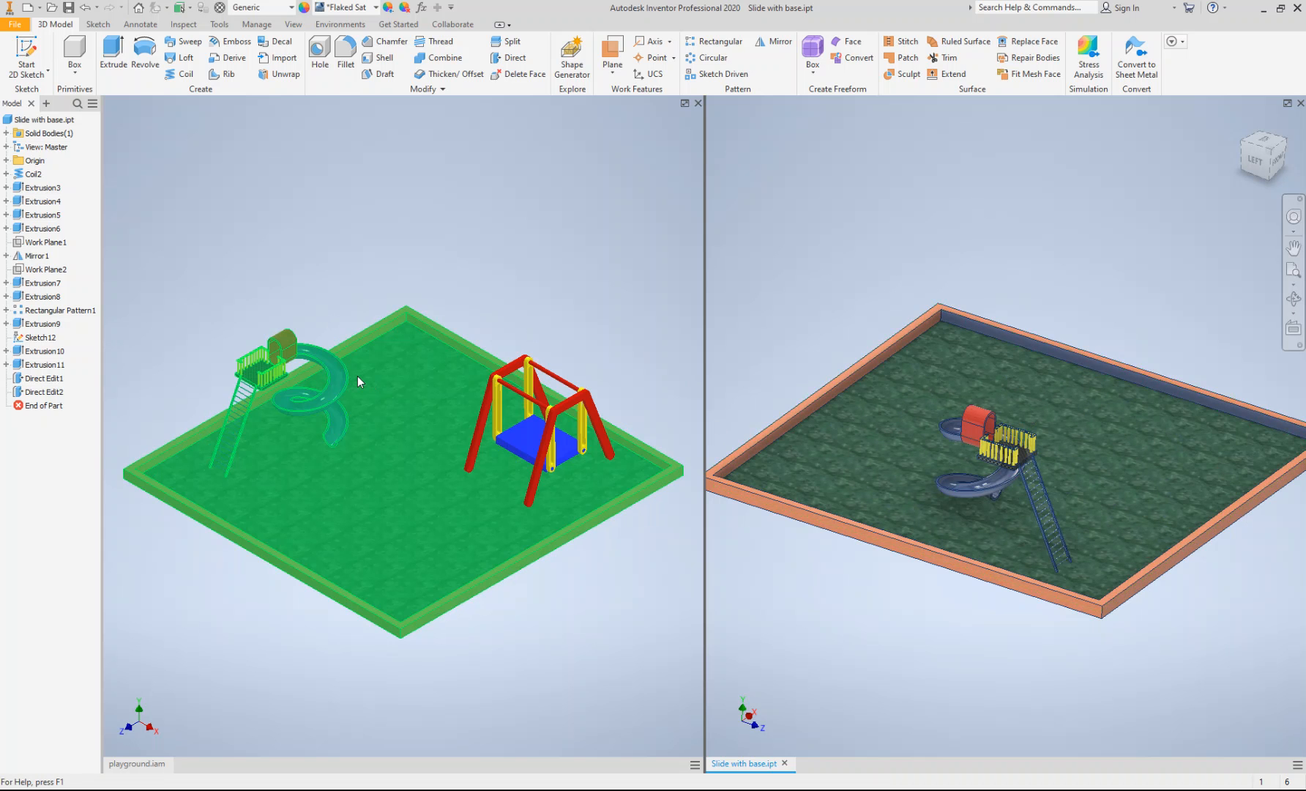
- Create a new assembly from the Standard.iam template and expand it to fill the workspace
{"action": "left_click", "coordinate": [18, 30]}
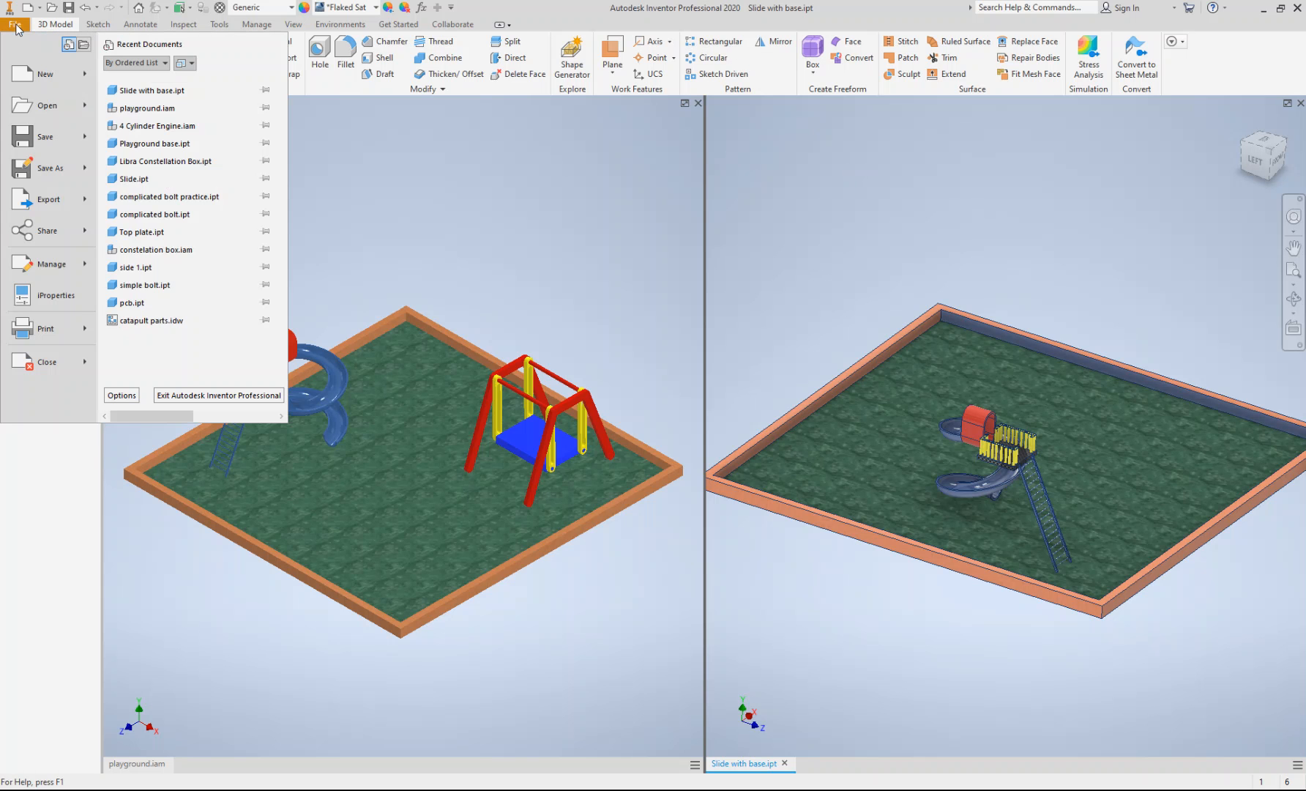
{"action": "left_click", "coordinate": [42, 72]}
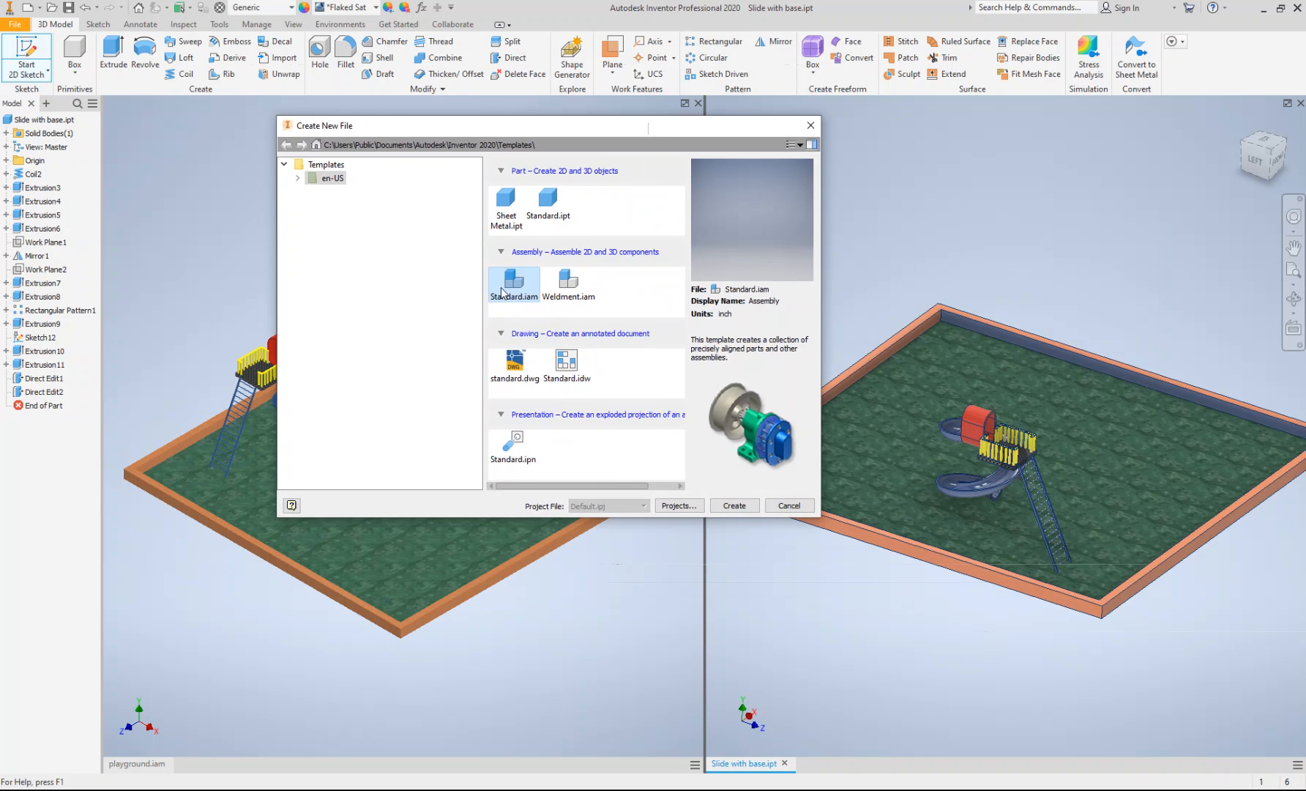
{"action": "double_click", "coordinate": [516, 287]}
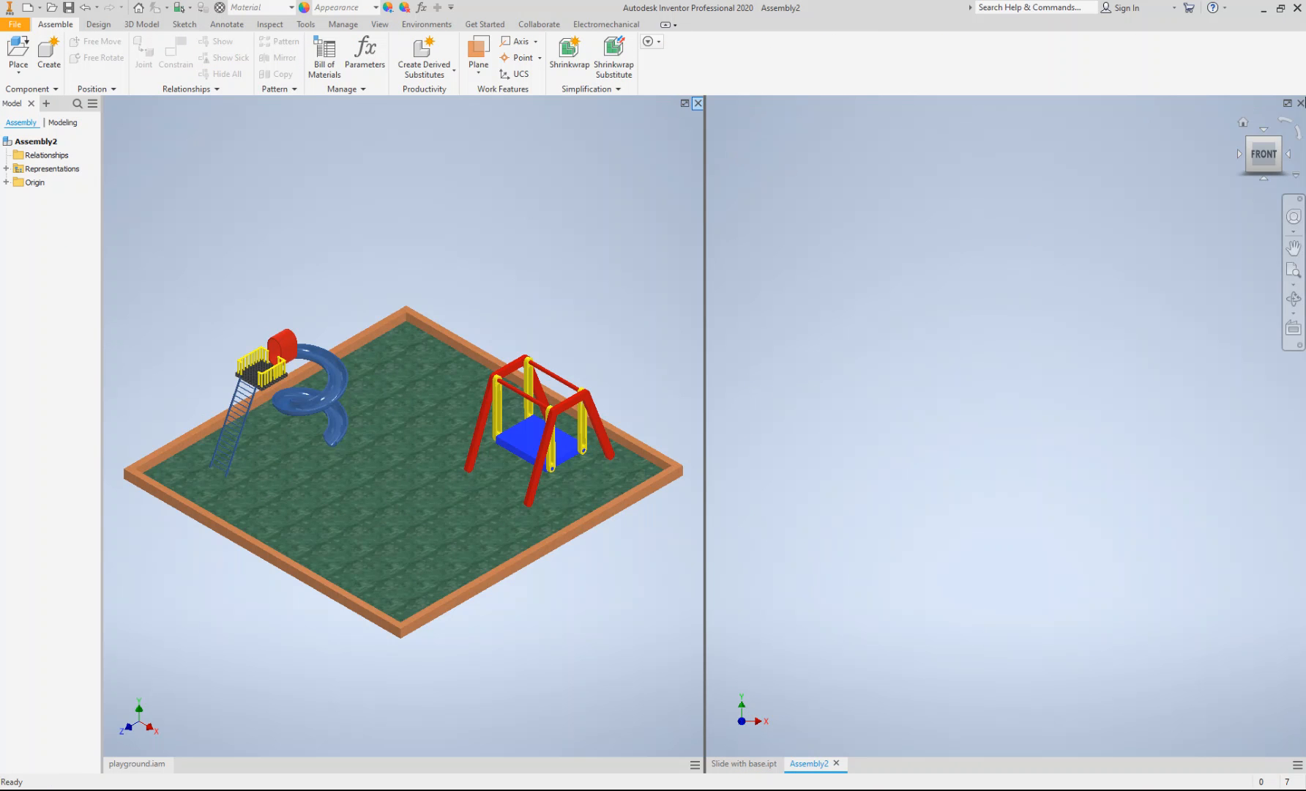
{"action": "left_click", "coordinate": [1287, 103]}
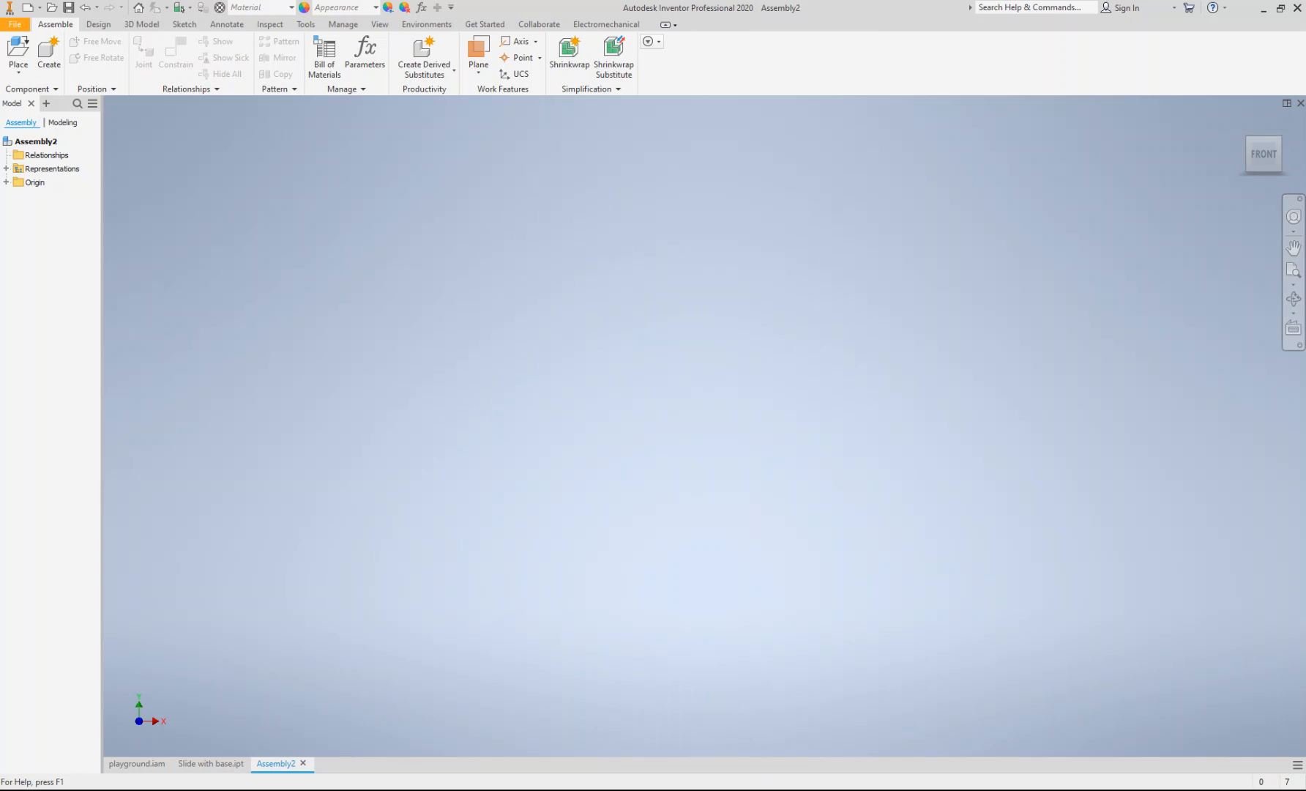
- Place one instance of Slide with base.ipt from the Playground project's Slide folder in the assembly
{"action": "left_click", "coordinate": [18, 49]}
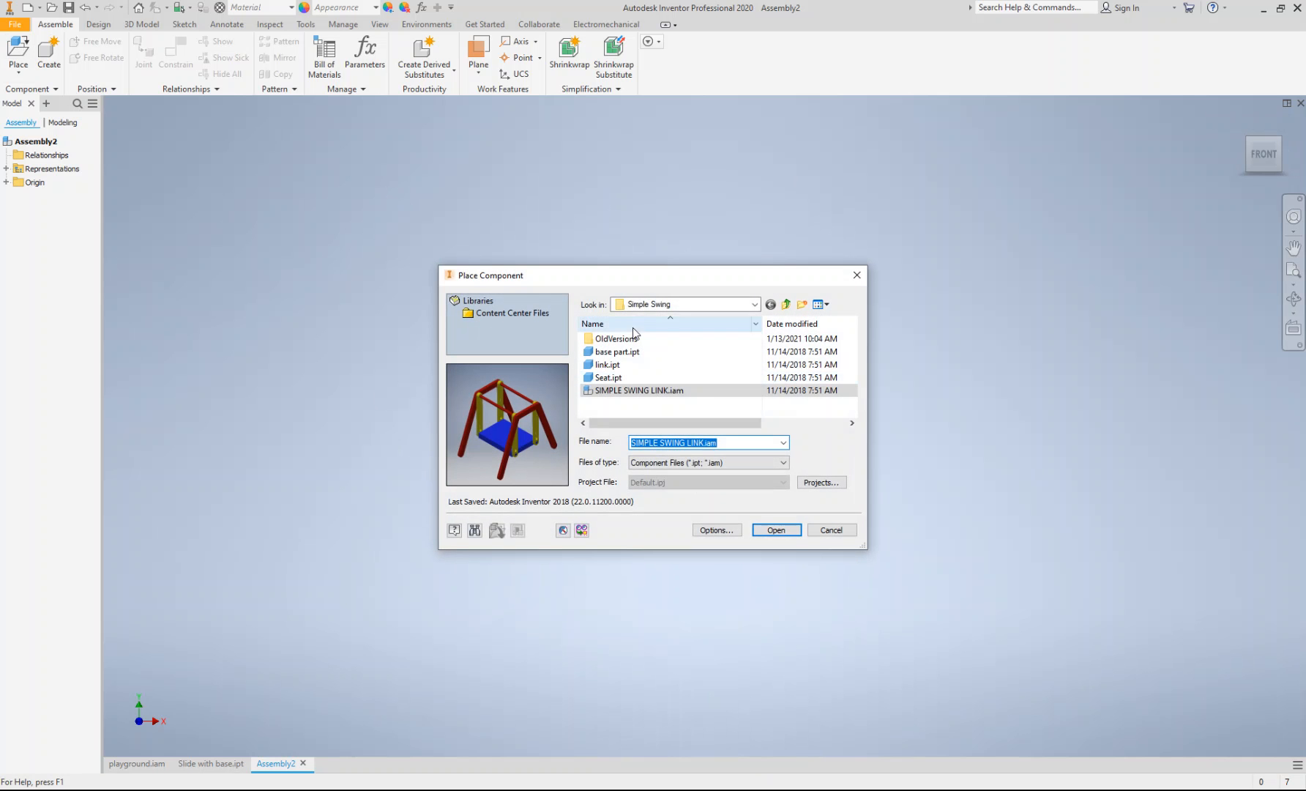
{"action": "left_click", "coordinate": [787, 305]}
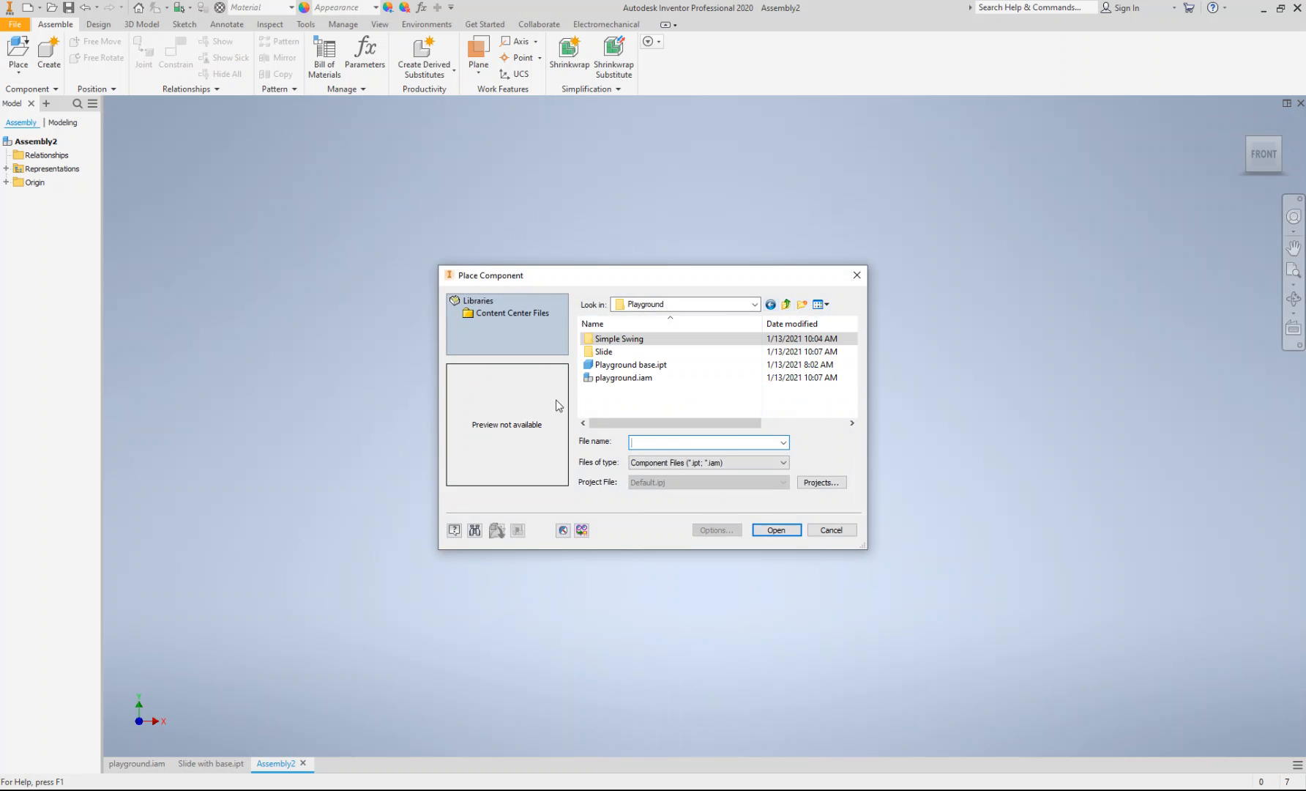
{"action": "left_click", "coordinate": [629, 366]}
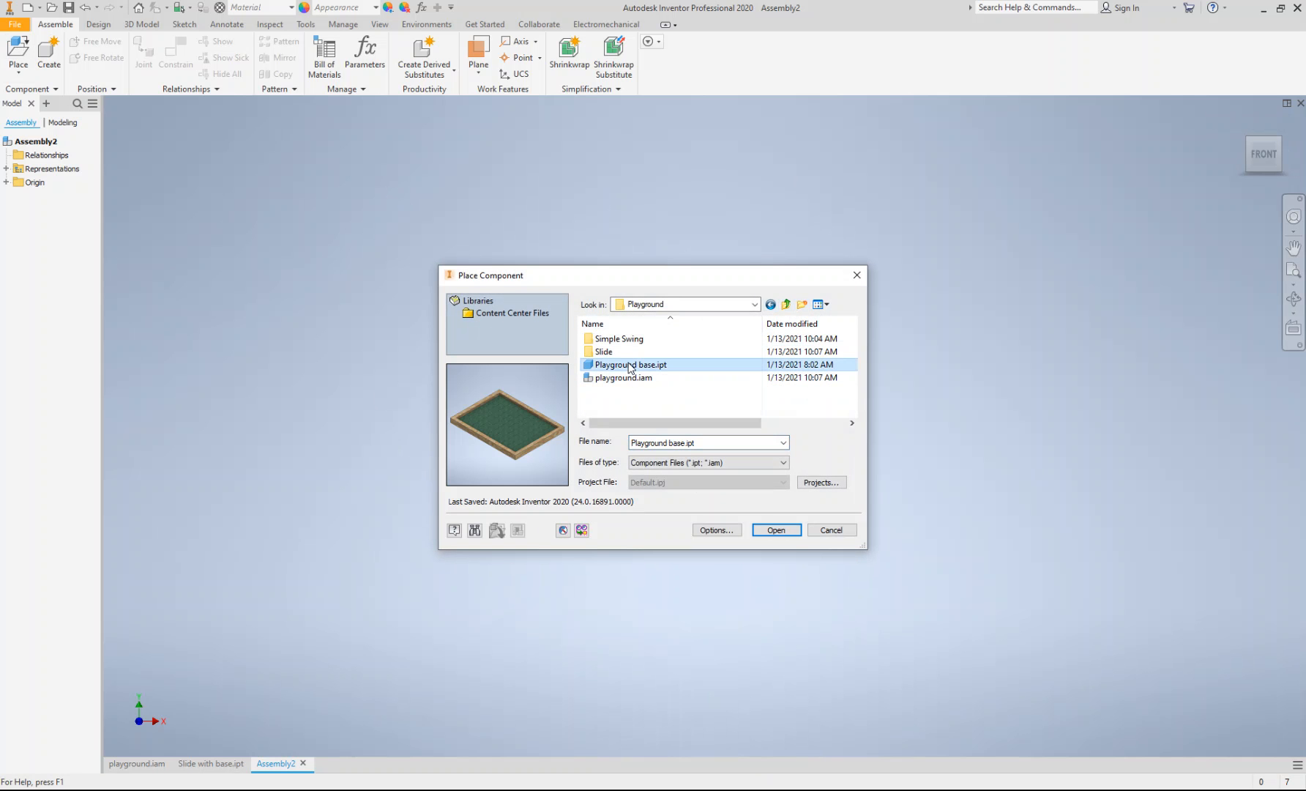
{"action": "left_click", "coordinate": [615, 378]}
{"action": "left_click", "coordinate": [608, 352]}
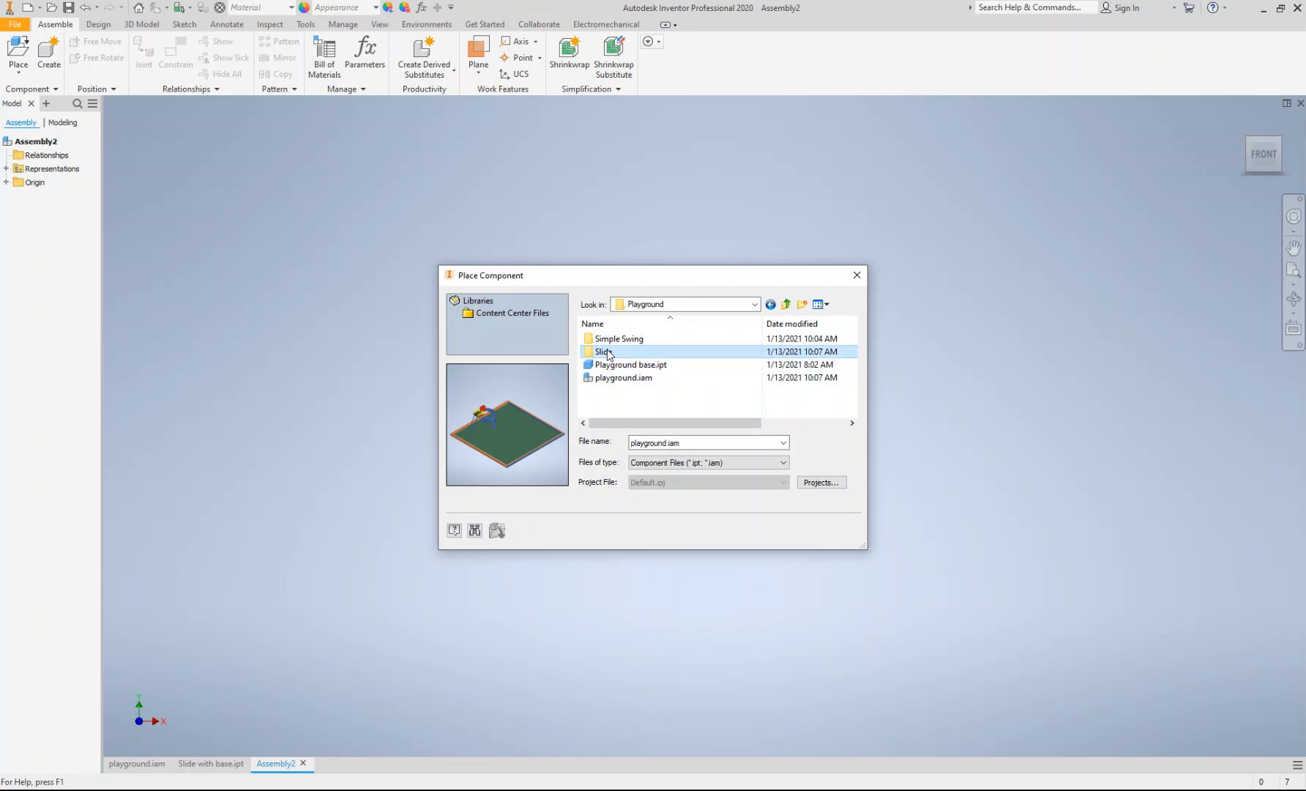
{"action": "double_click", "coordinate": [606, 353]}
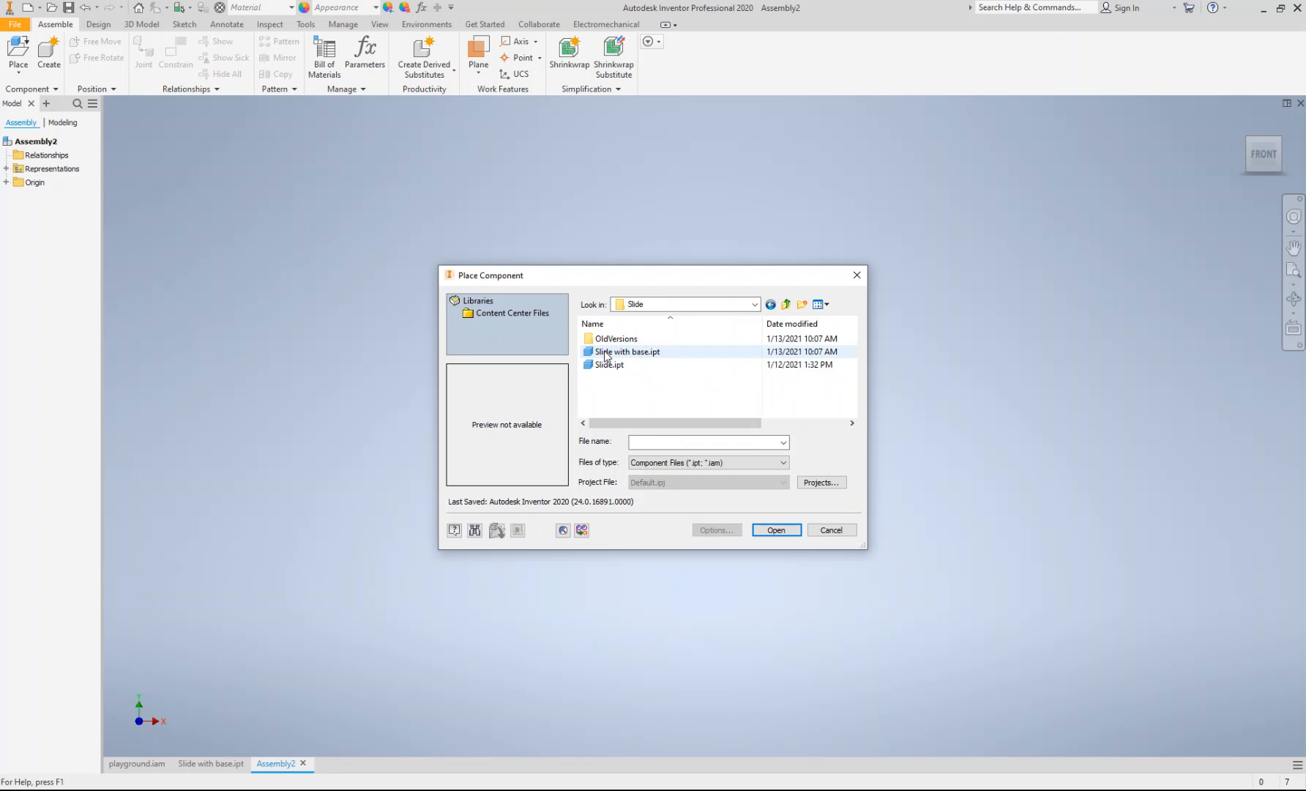
{"action": "left_click", "coordinate": [606, 366]}
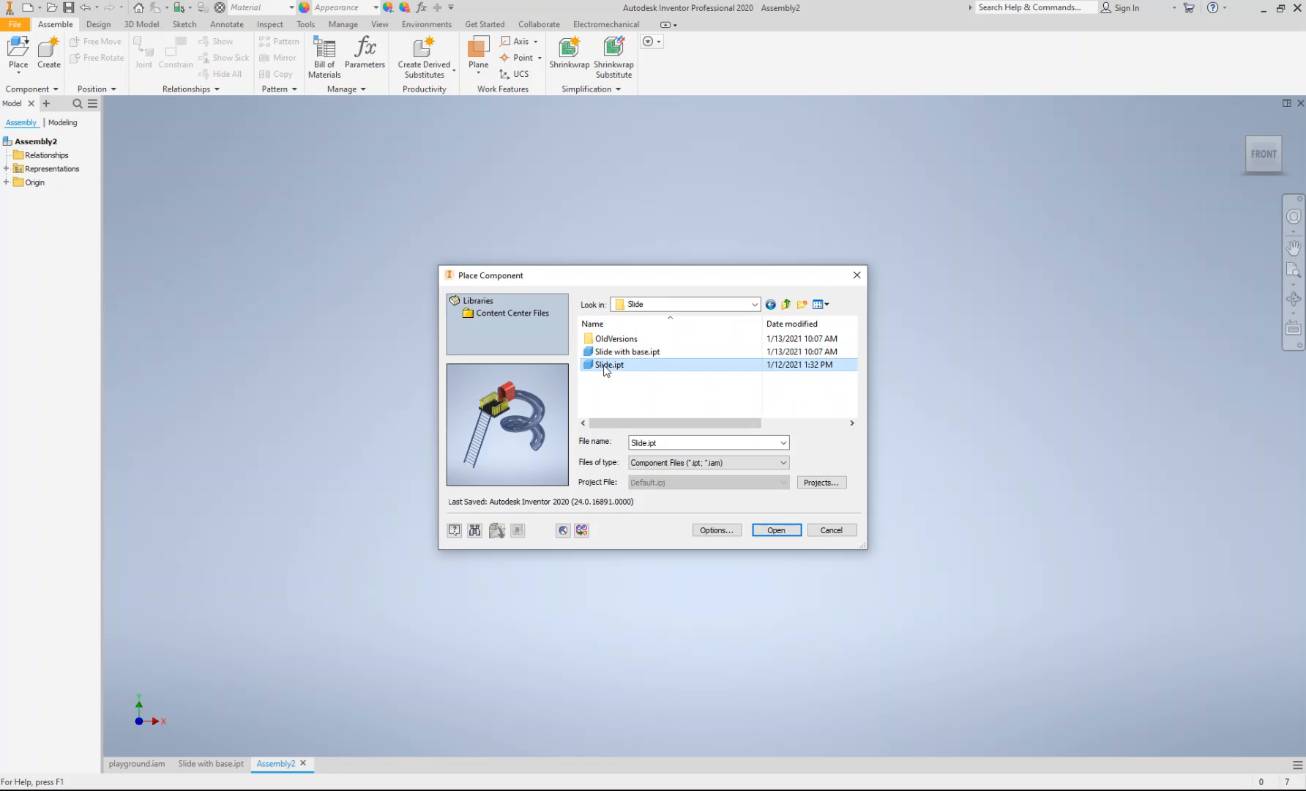
{"action": "left_click", "coordinate": [614, 353]}
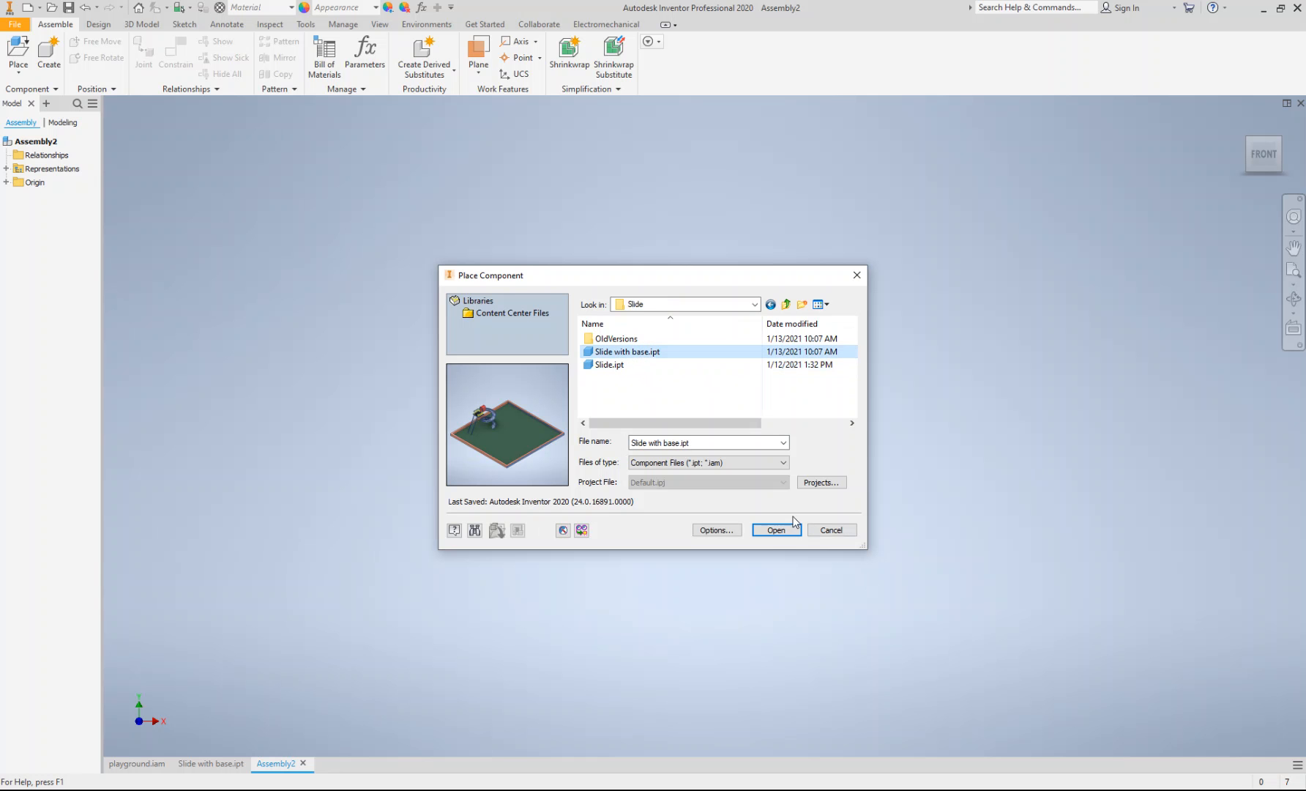
{"action": "left_click", "coordinate": [778, 531]}
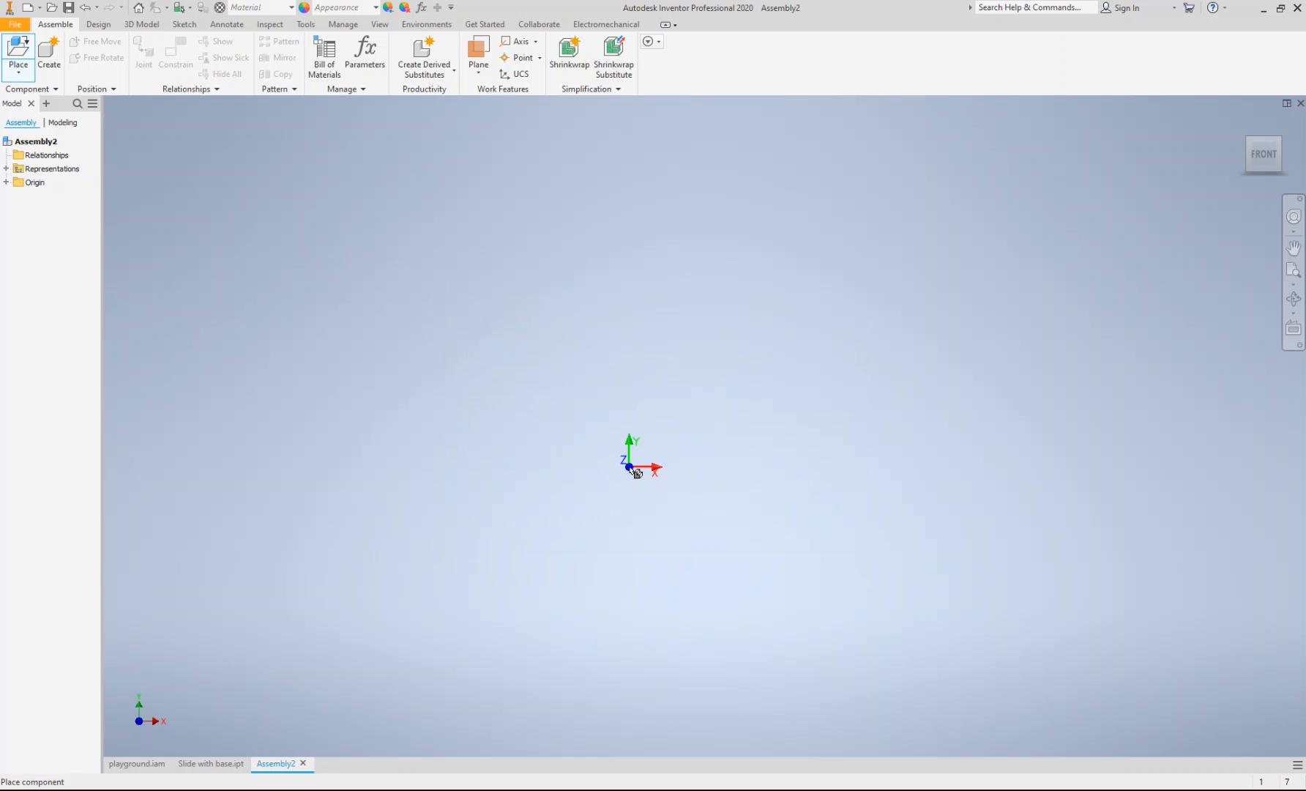
{"action": "left_click", "coordinate": [648, 424]}
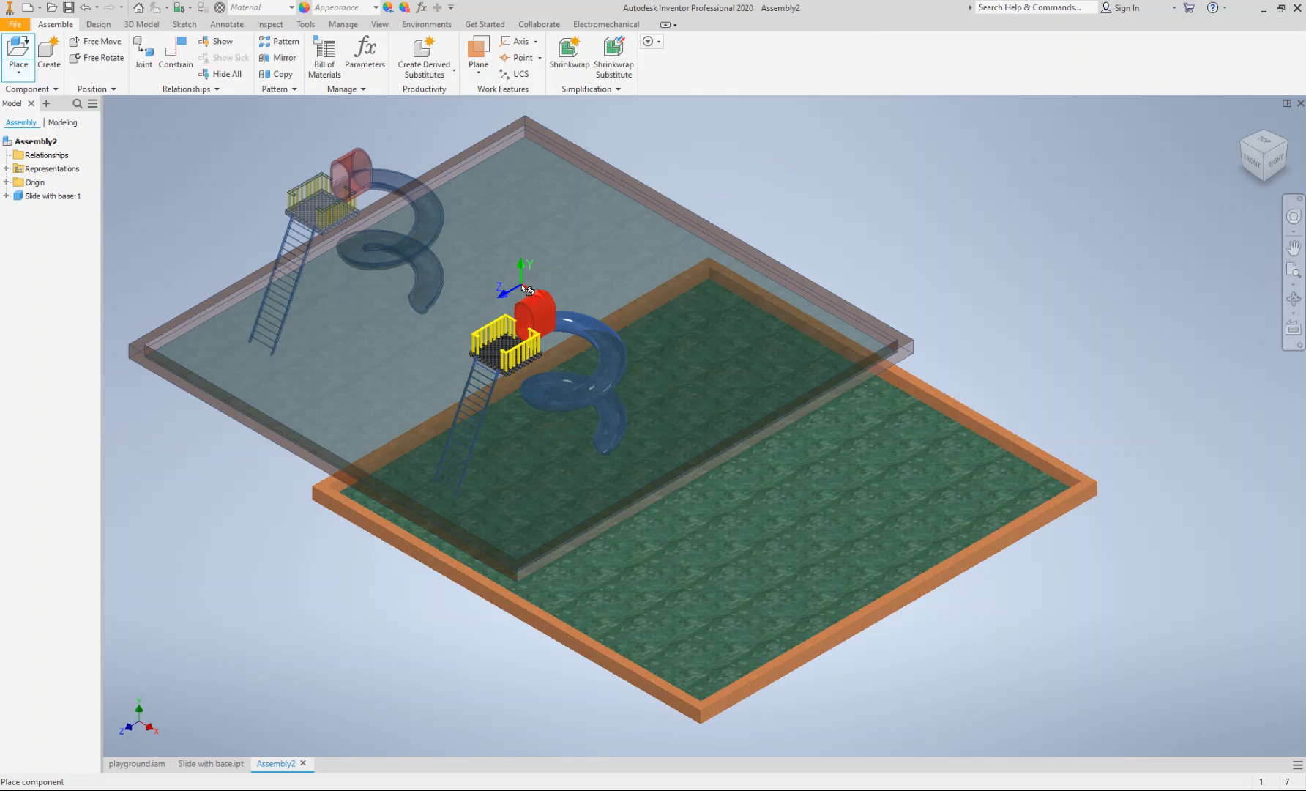
{"action": "key", "text": "Escape"}
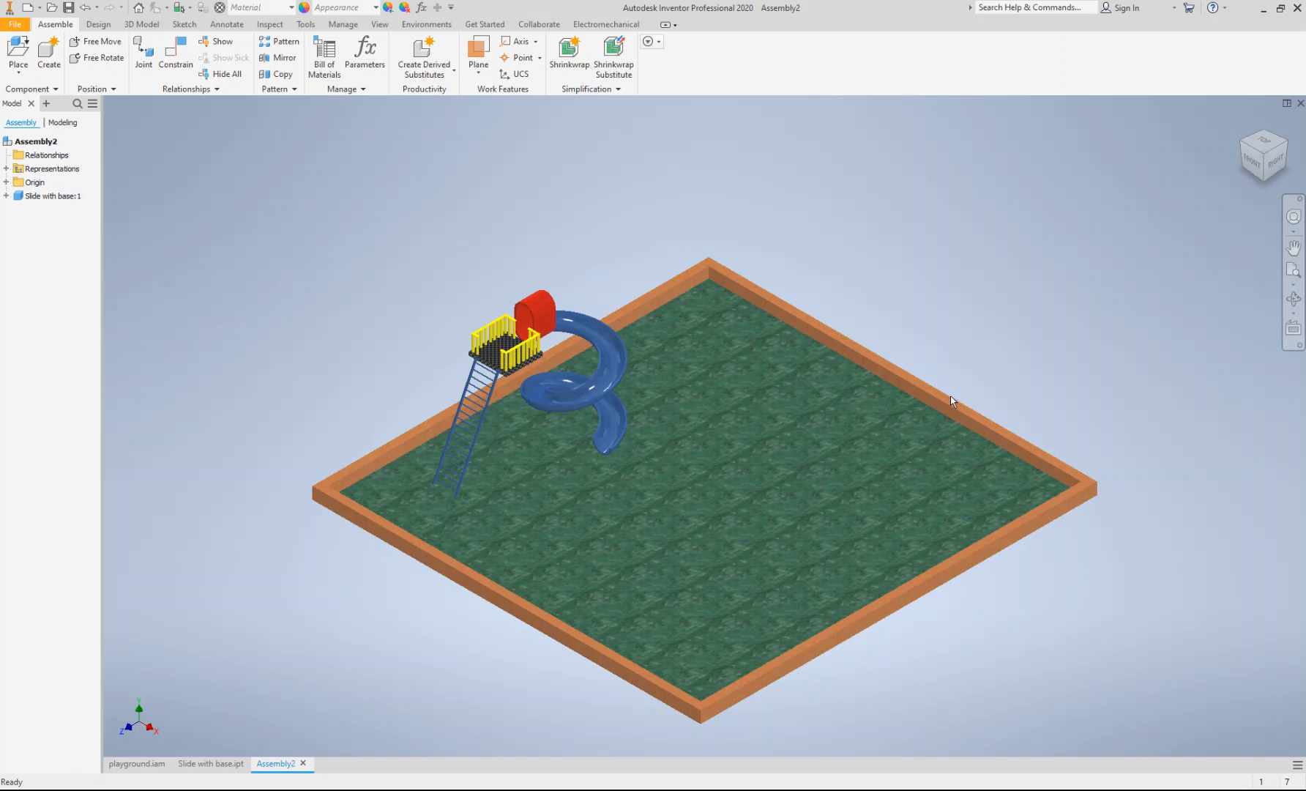
- Ground the slide-with-base component in the isometric home view
{"action": "middle_click_drag", "start_coordinate": [814, 274], "coordinate": [169, 172]}
{"action": "key", "text": "F6"}
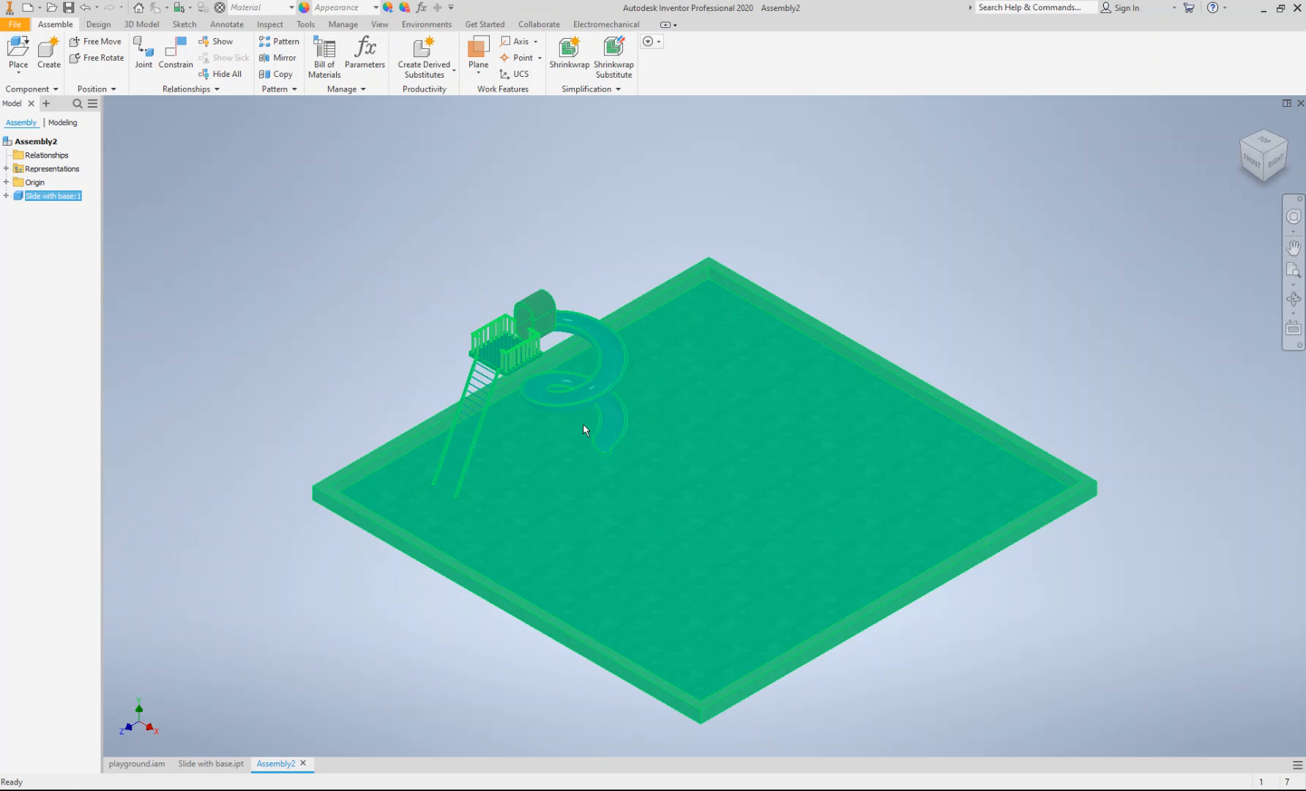
{"action": "right_click", "coordinate": [581, 423]}
{"action": "left_click", "coordinate": [584, 325]}
{"action": "right_click", "coordinate": [648, 441]}
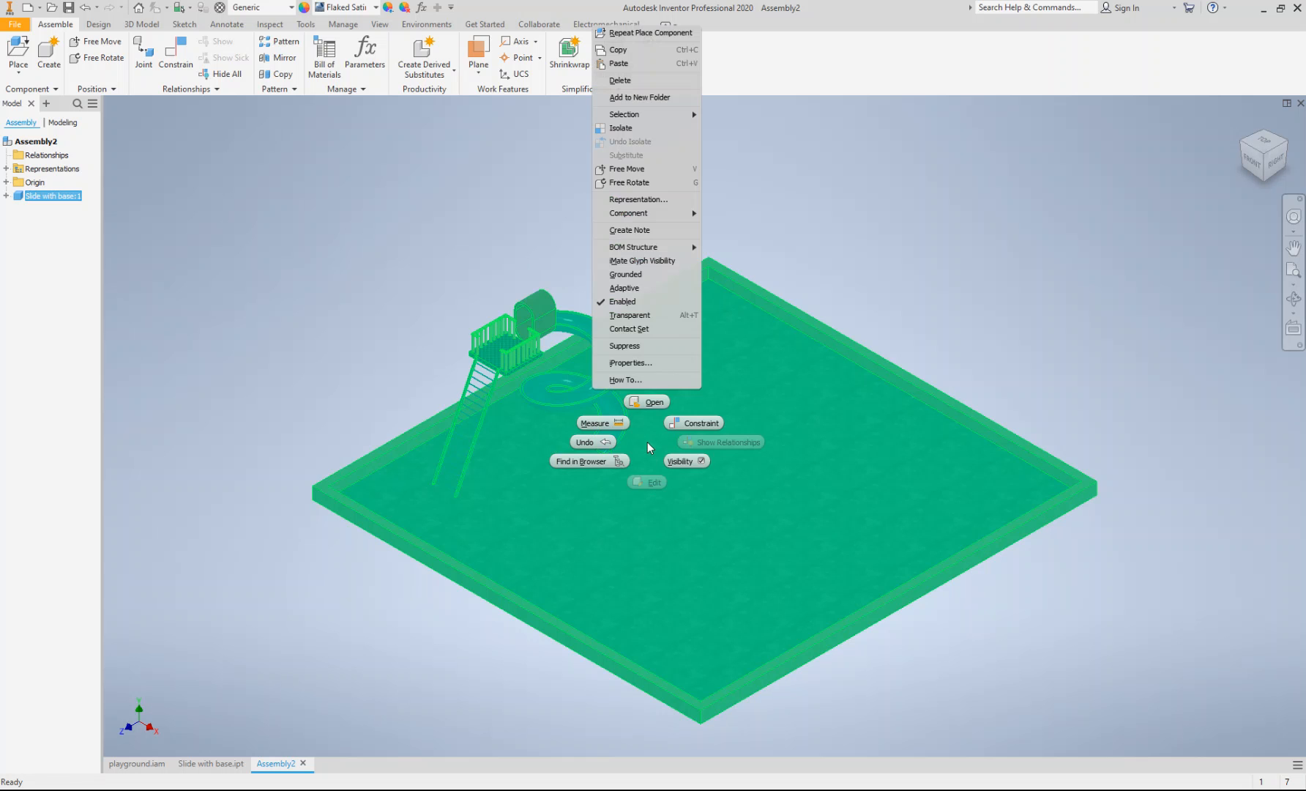
{"action": "left_click", "coordinate": [624, 273]}
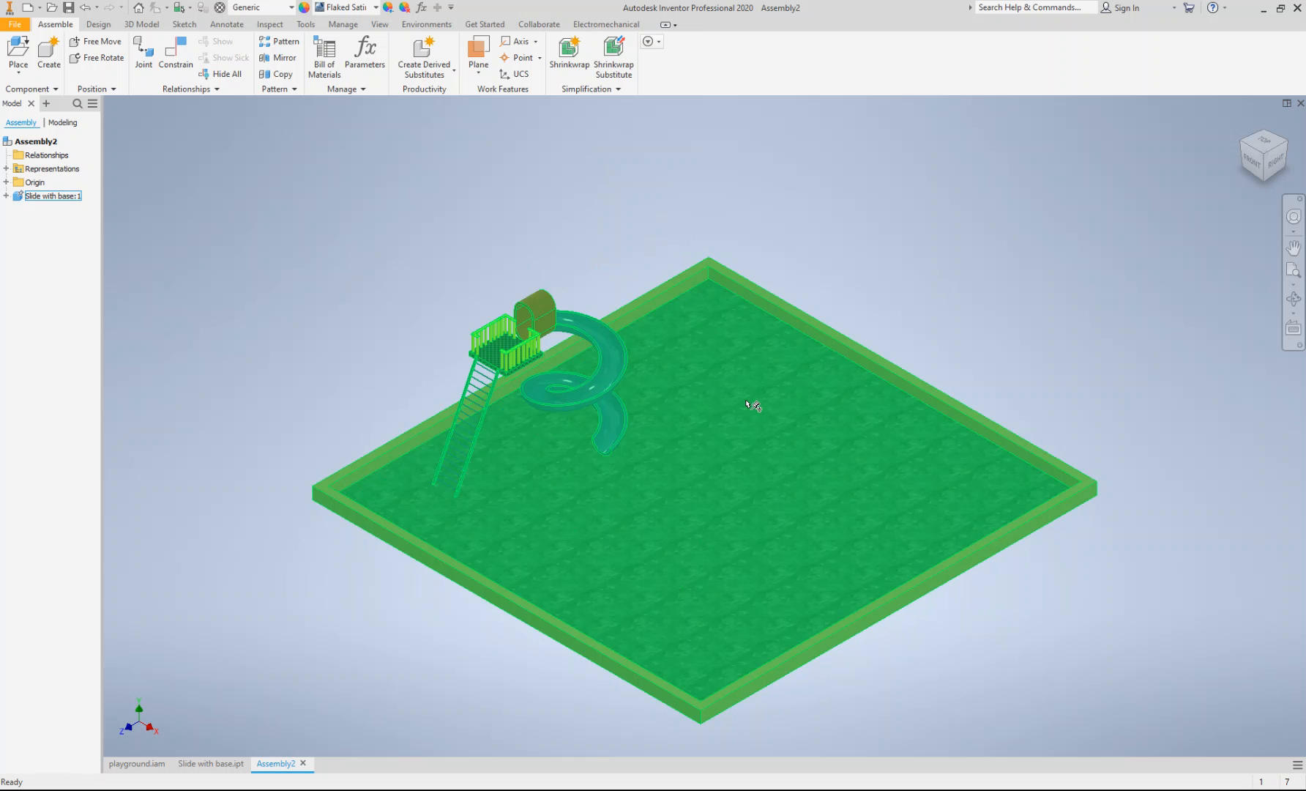
- Place one SIMPLE SWING LINK.iam from the Simple Swing folder on the playground base, across from the slide
{"action": "left_click", "coordinate": [18, 42]}
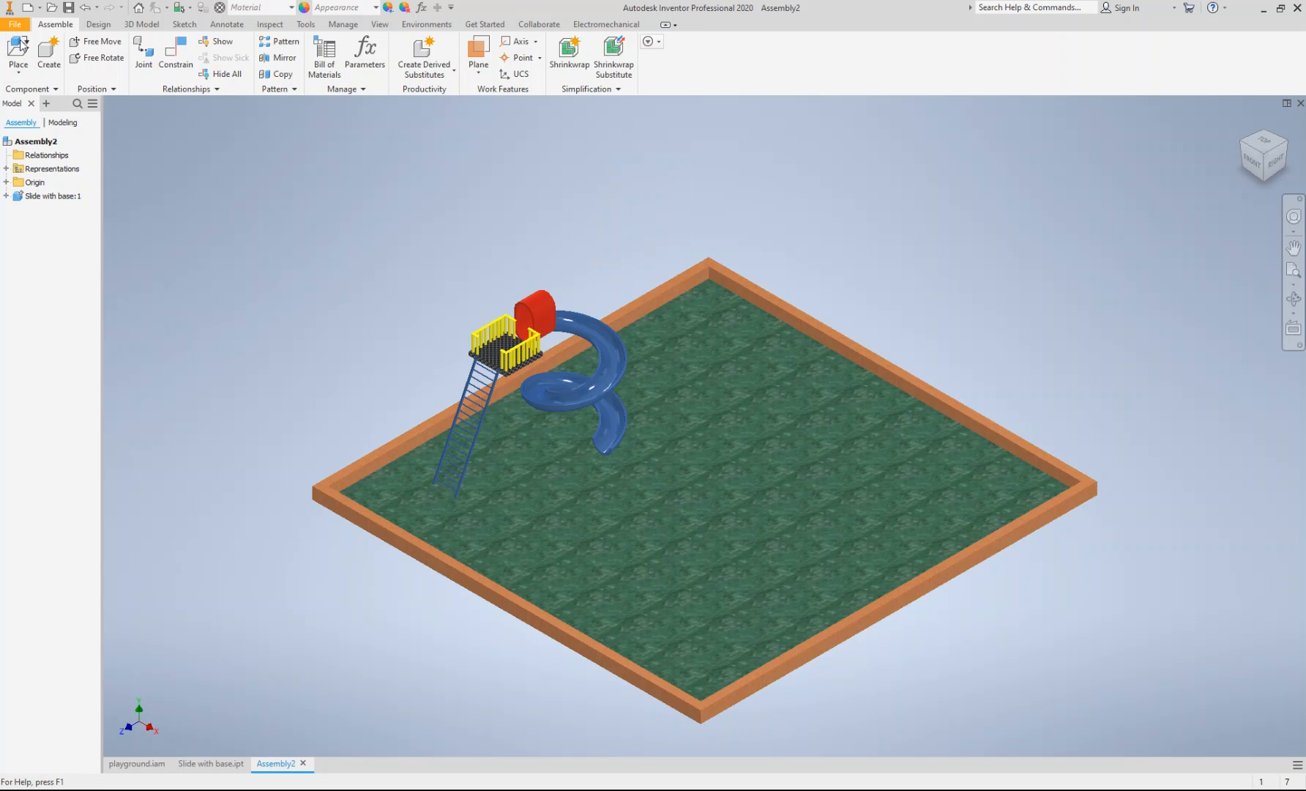
{"action": "left_click", "coordinate": [784, 303]}
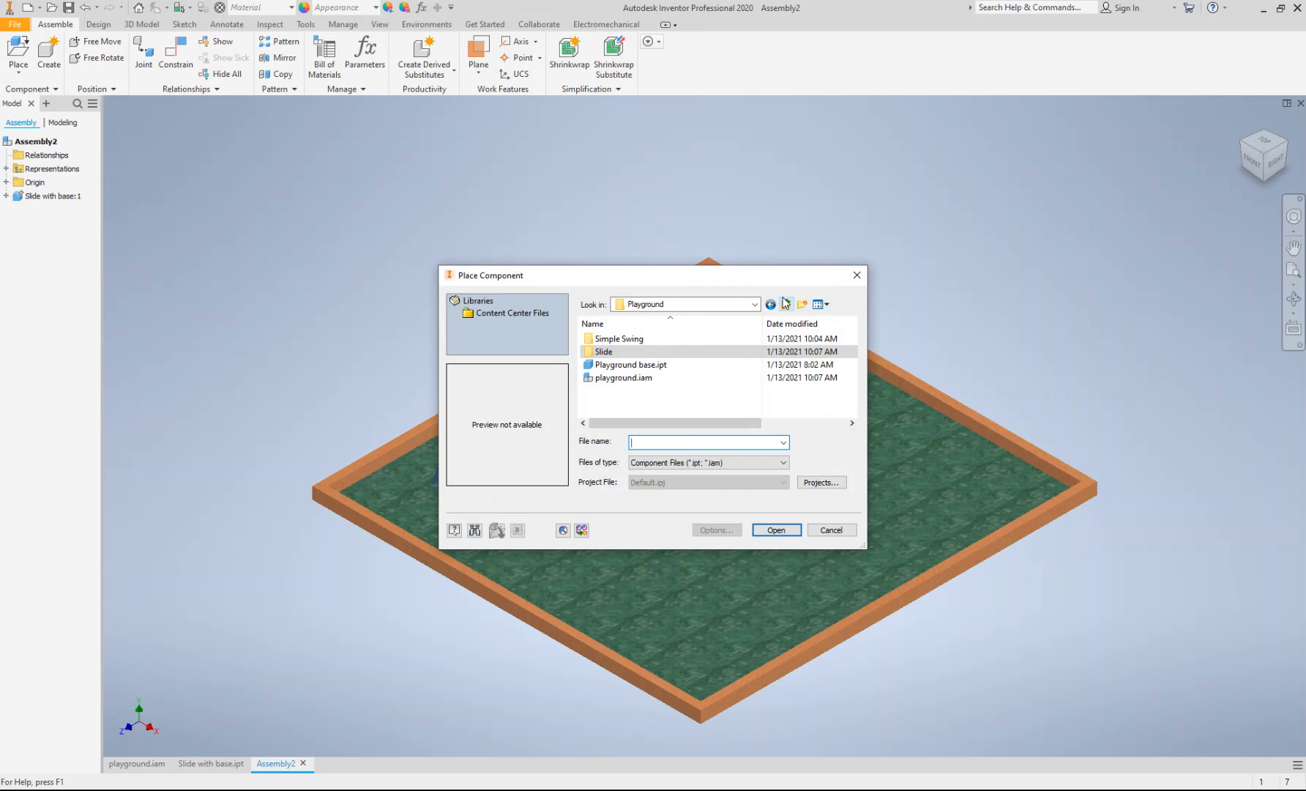
{"action": "double_click", "coordinate": [617, 338]}
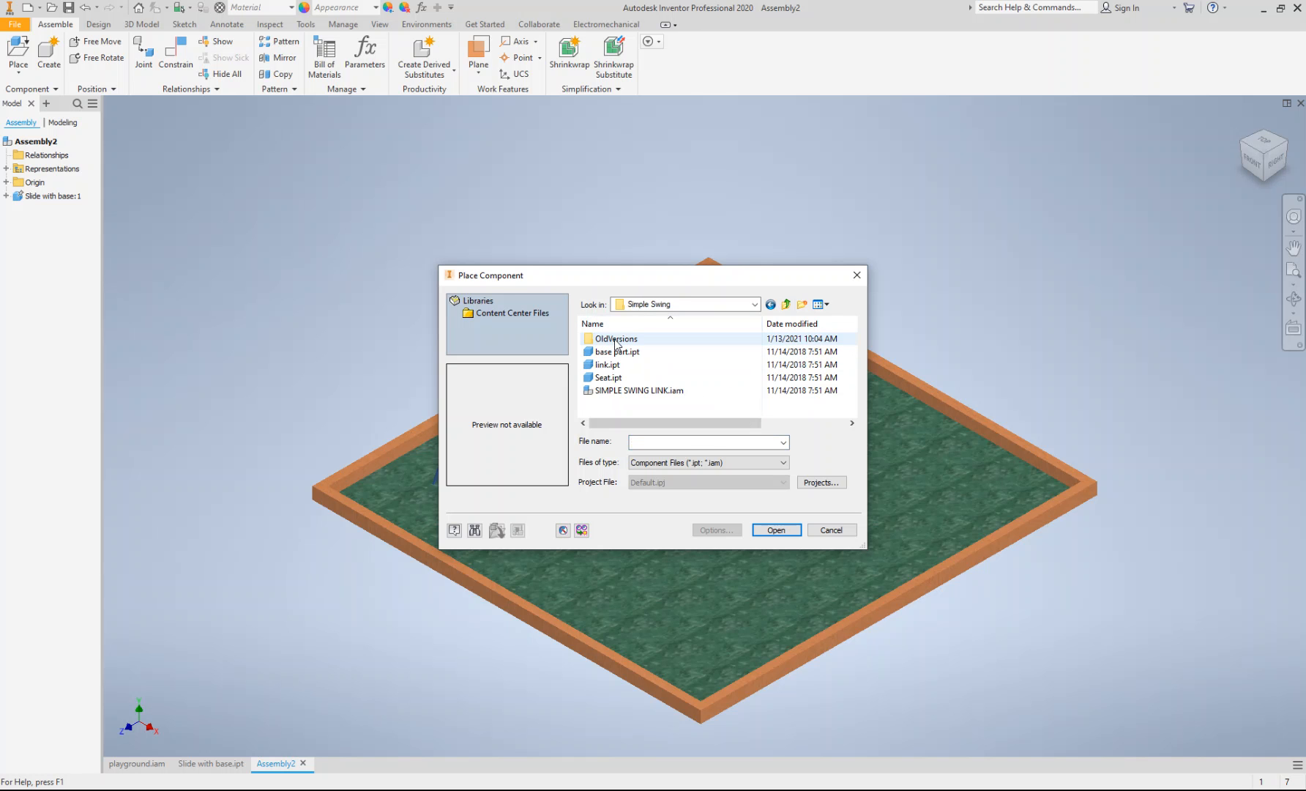
{"action": "double_click", "coordinate": [615, 390]}
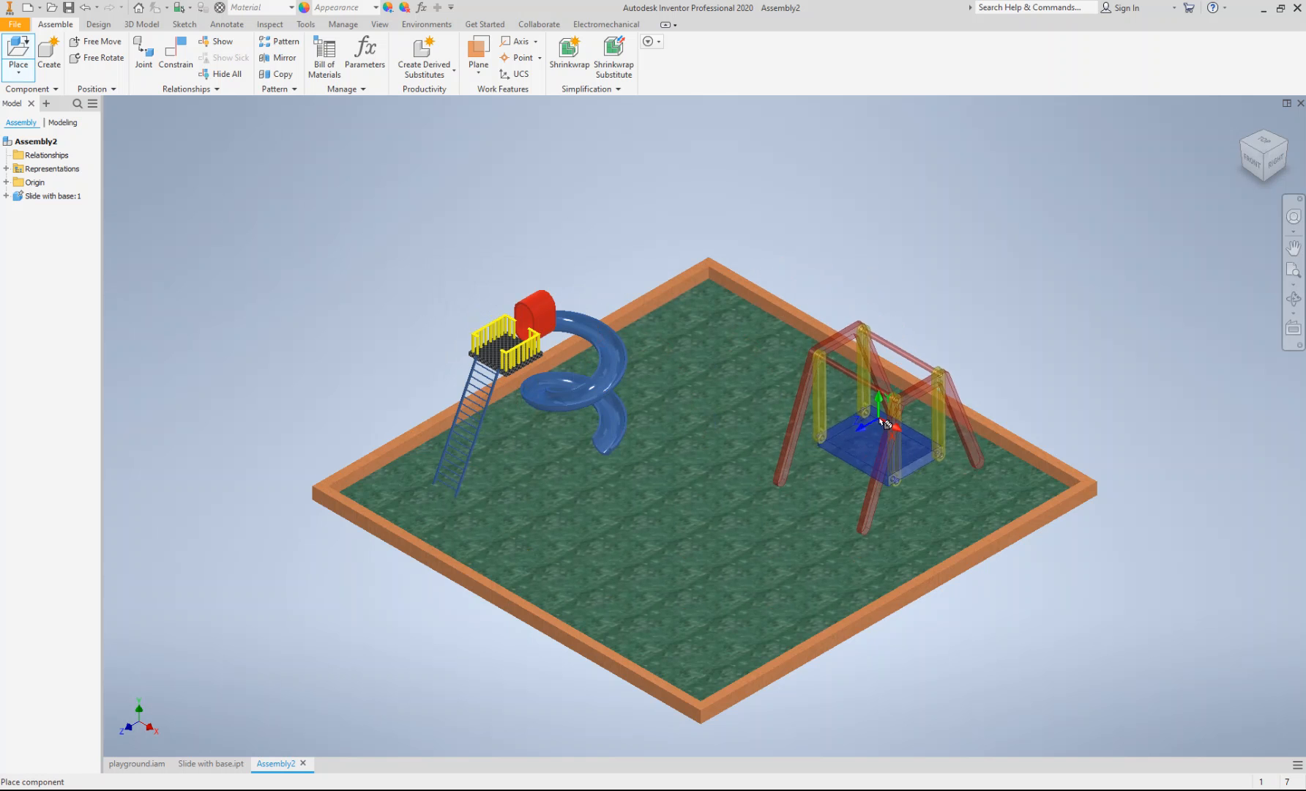
{"action": "left_click", "coordinate": [878, 418]}
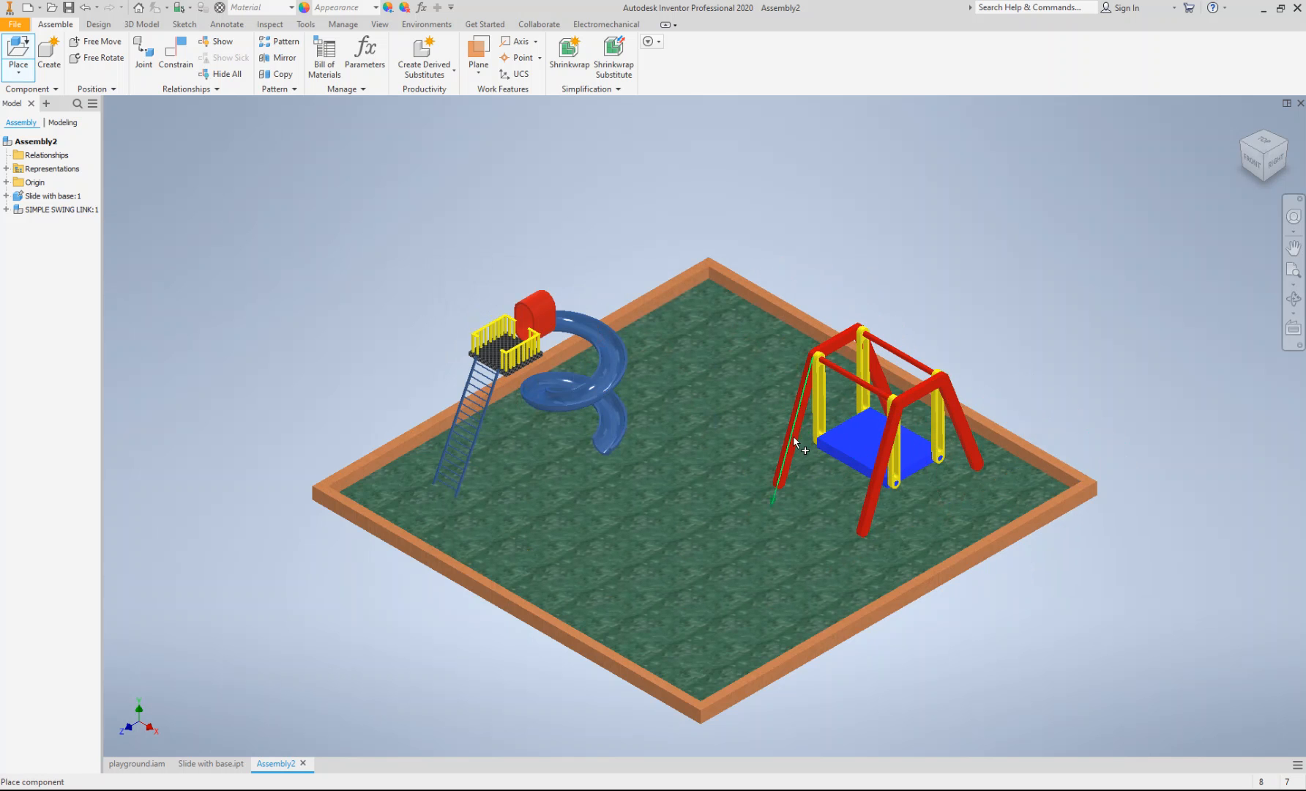
{"action": "key", "text": "Escape"}
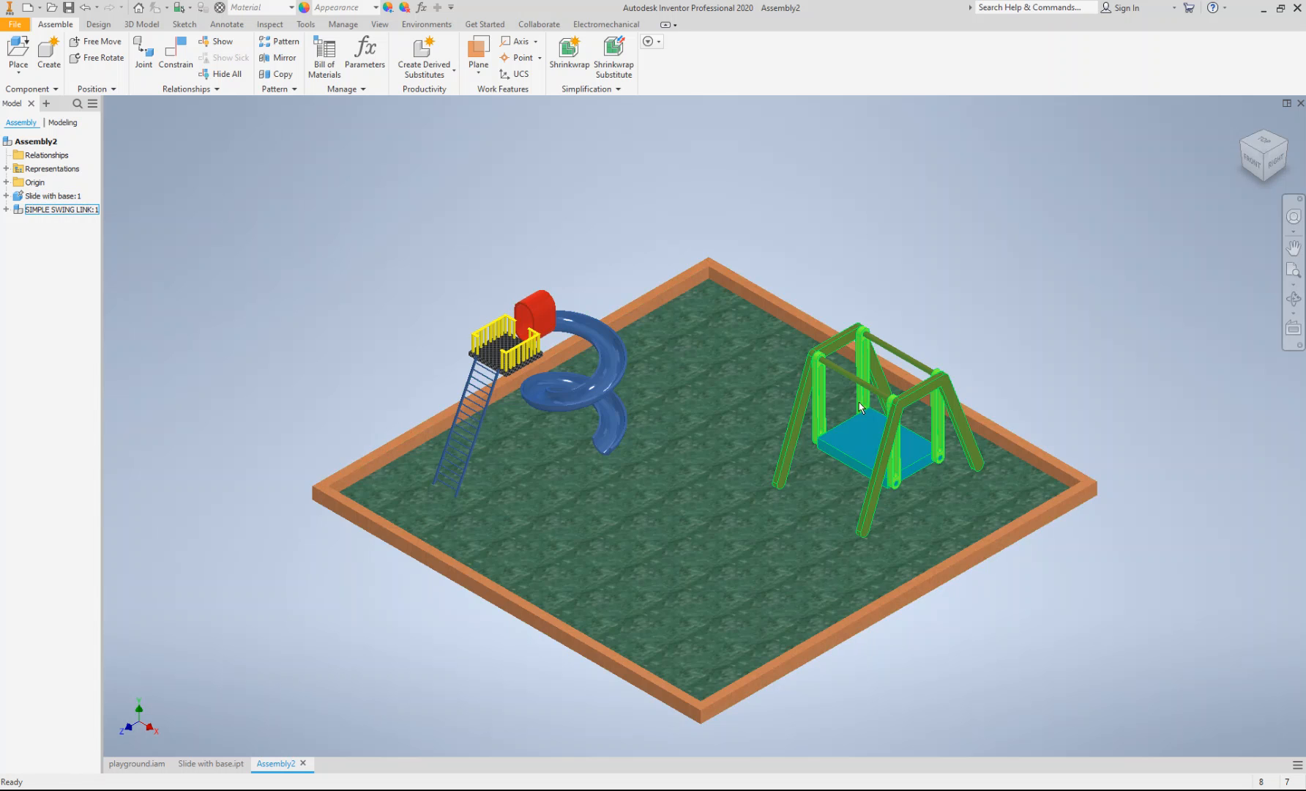
{"action": "left_click_drag", "start_coordinate": [838, 461], "coordinate": [440, 117]}
{"action": "double_click", "coordinate": [768, 395]}
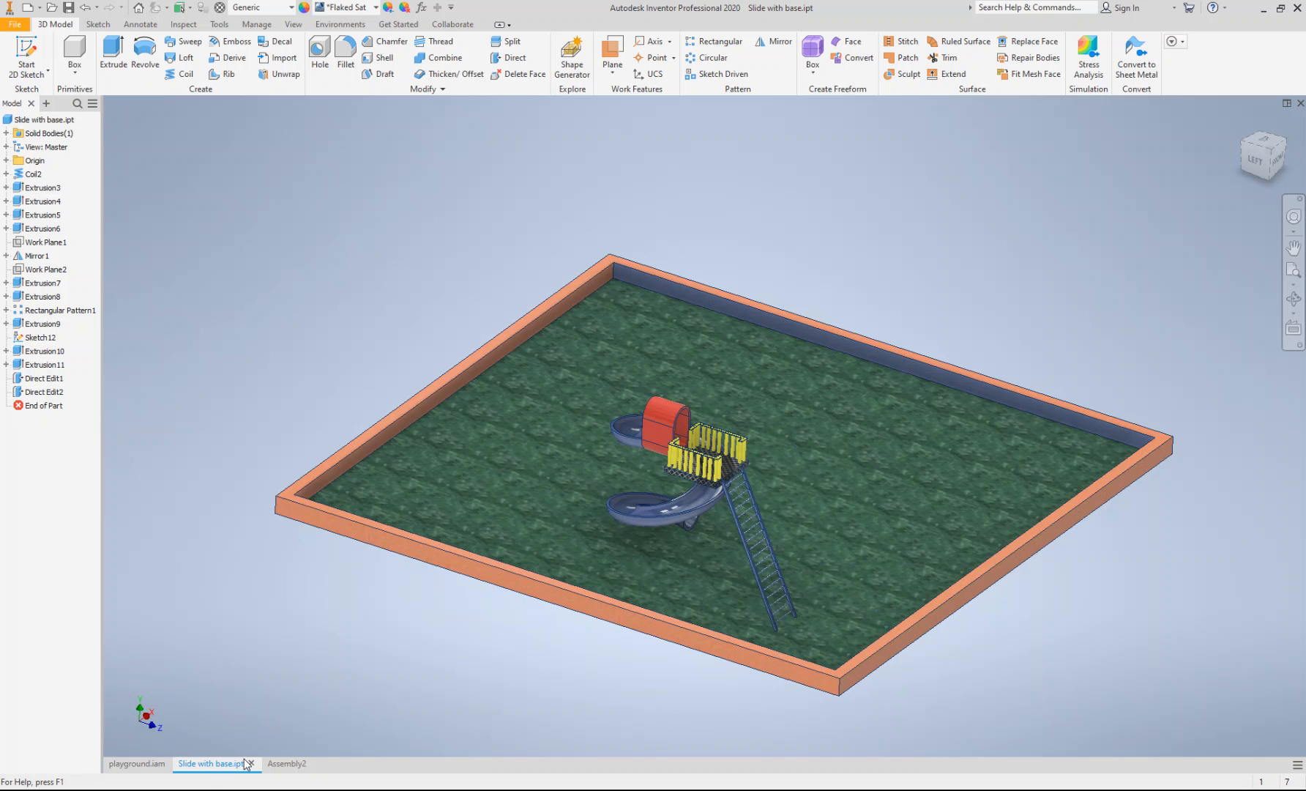
- Close the Slide with base.ipt document without saving its changes and return to playground.iam
{"action": "left_click", "coordinate": [137, 762]}
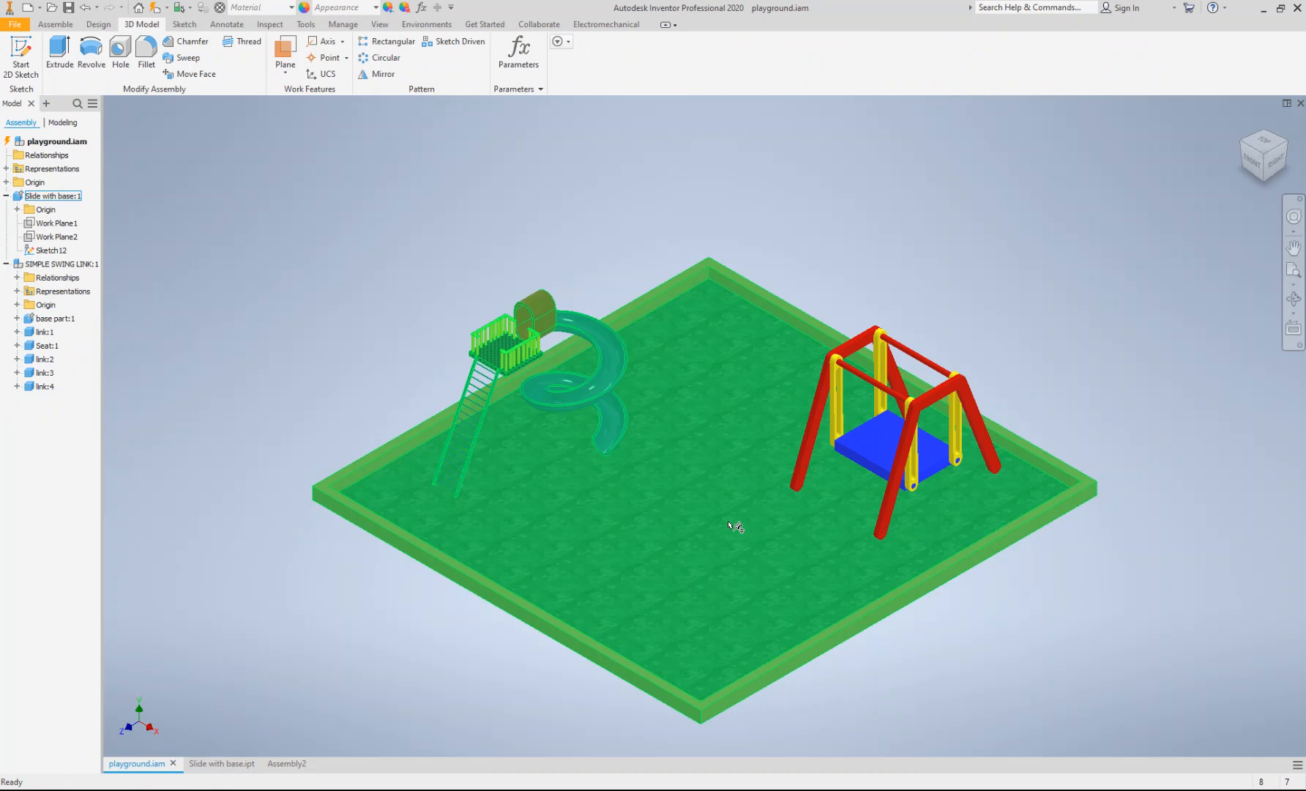
{"action": "left_click", "coordinate": [220, 763]}
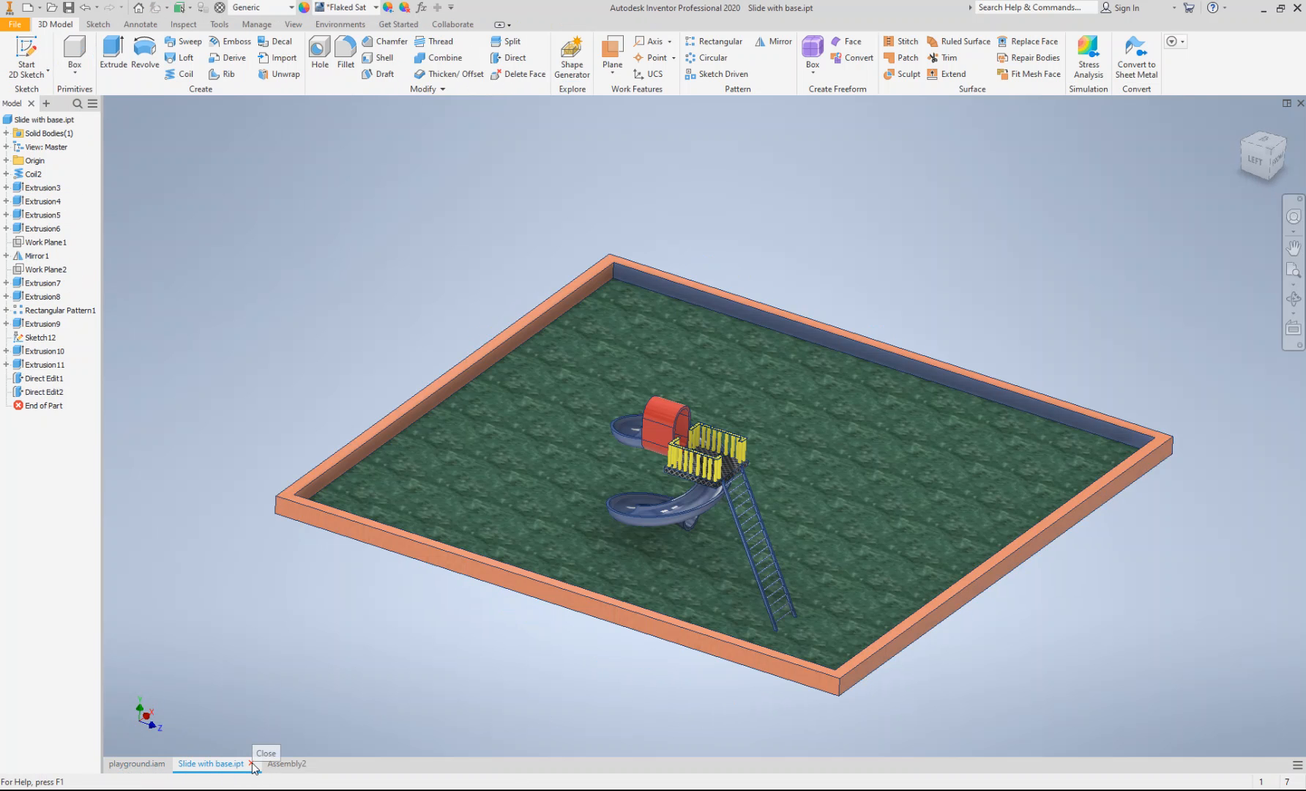
{"action": "left_click", "coordinate": [251, 763]}
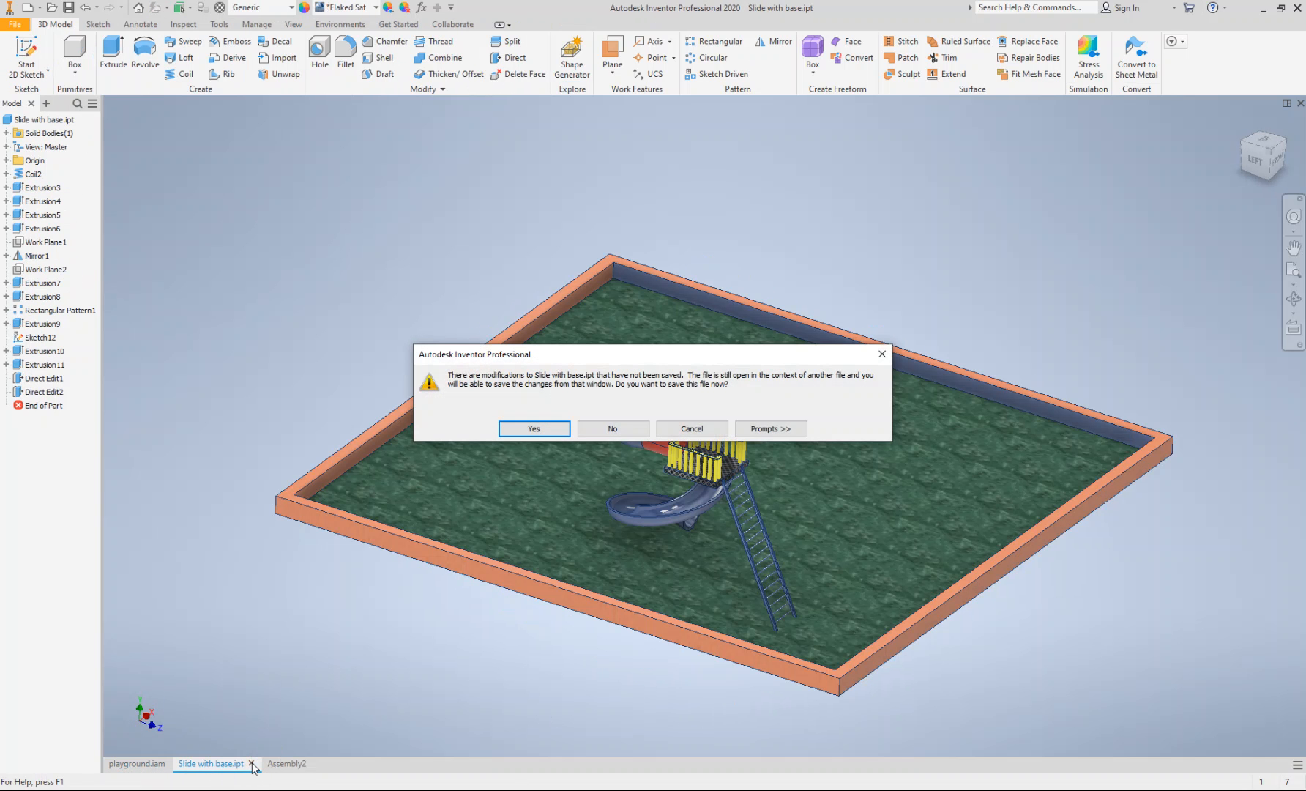
{"action": "left_click", "coordinate": [613, 428]}
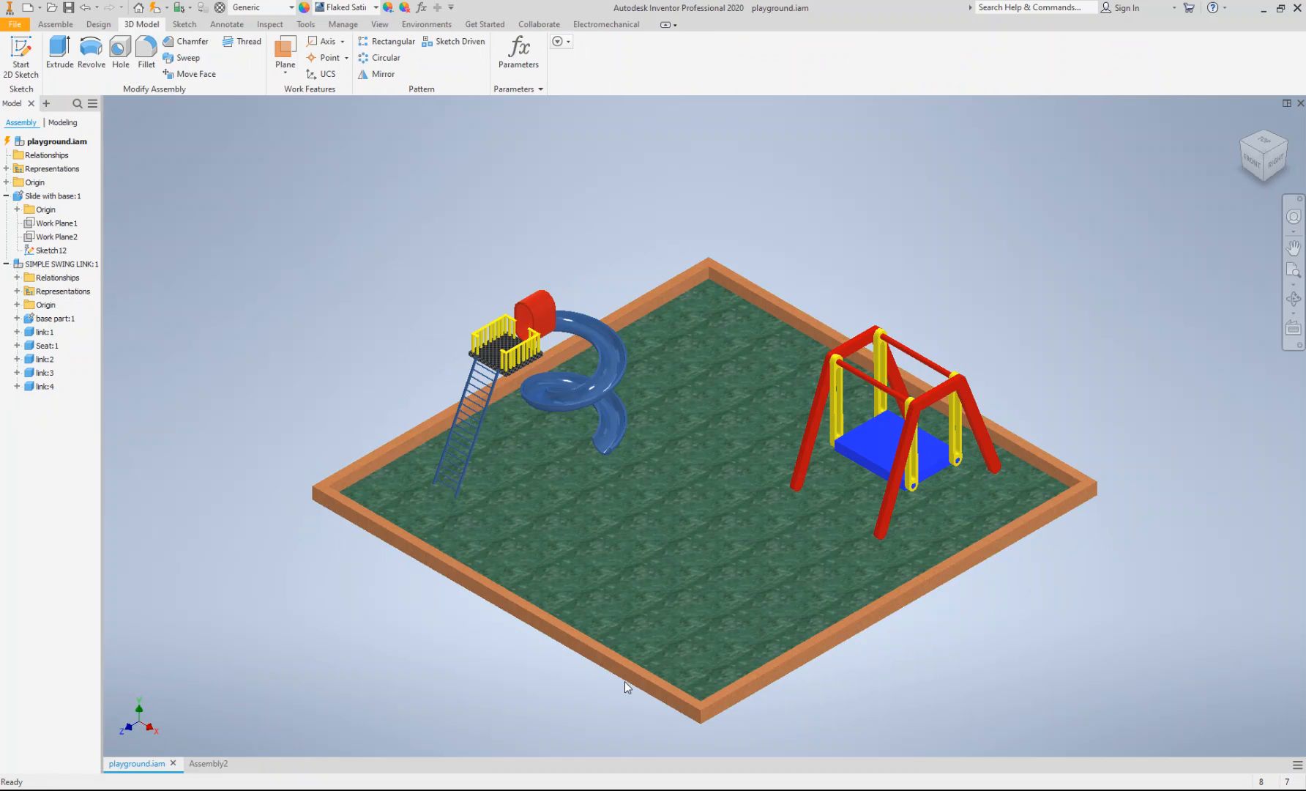
- Edit the slide-with-base part in place and scale its solid uniformly by a factor of 2 using Direct Edit
{"action": "double_click", "coordinate": [617, 411]}
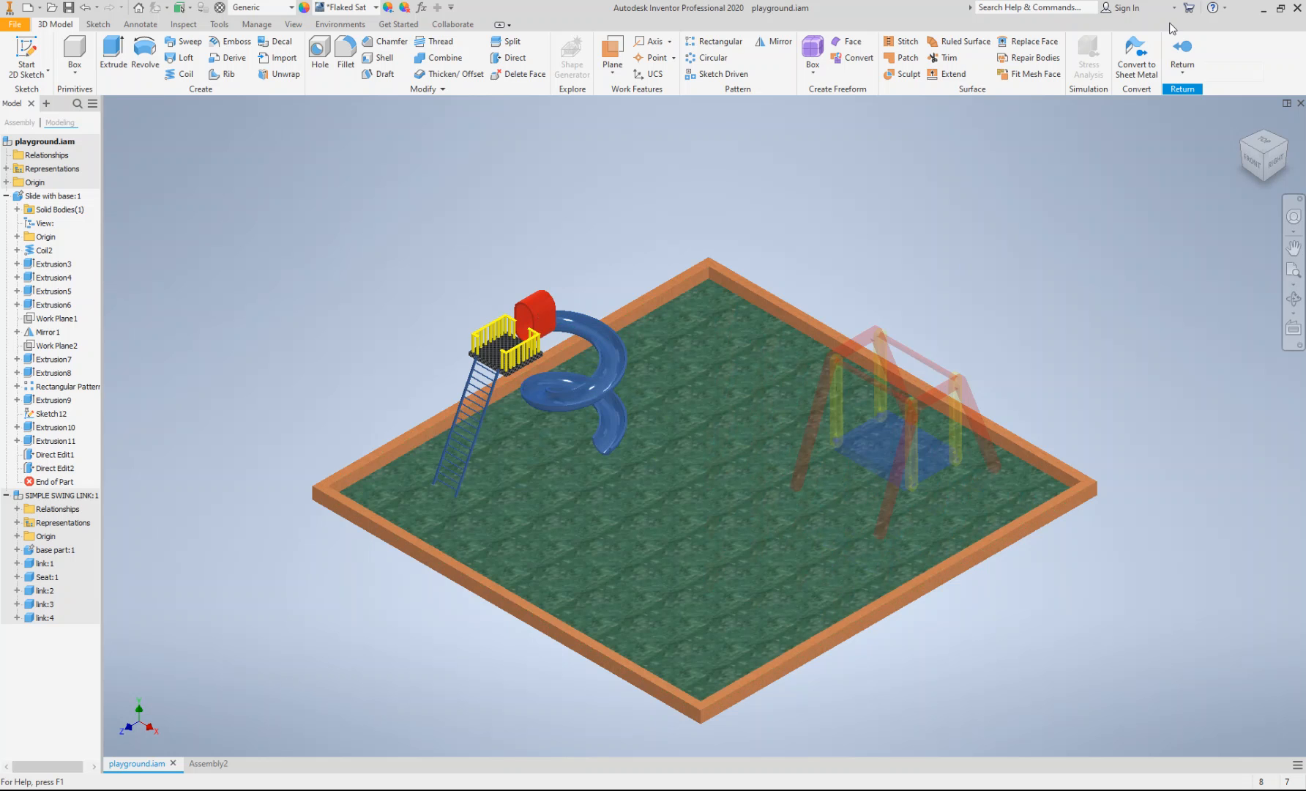
{"action": "left_click", "coordinate": [1192, 51]}
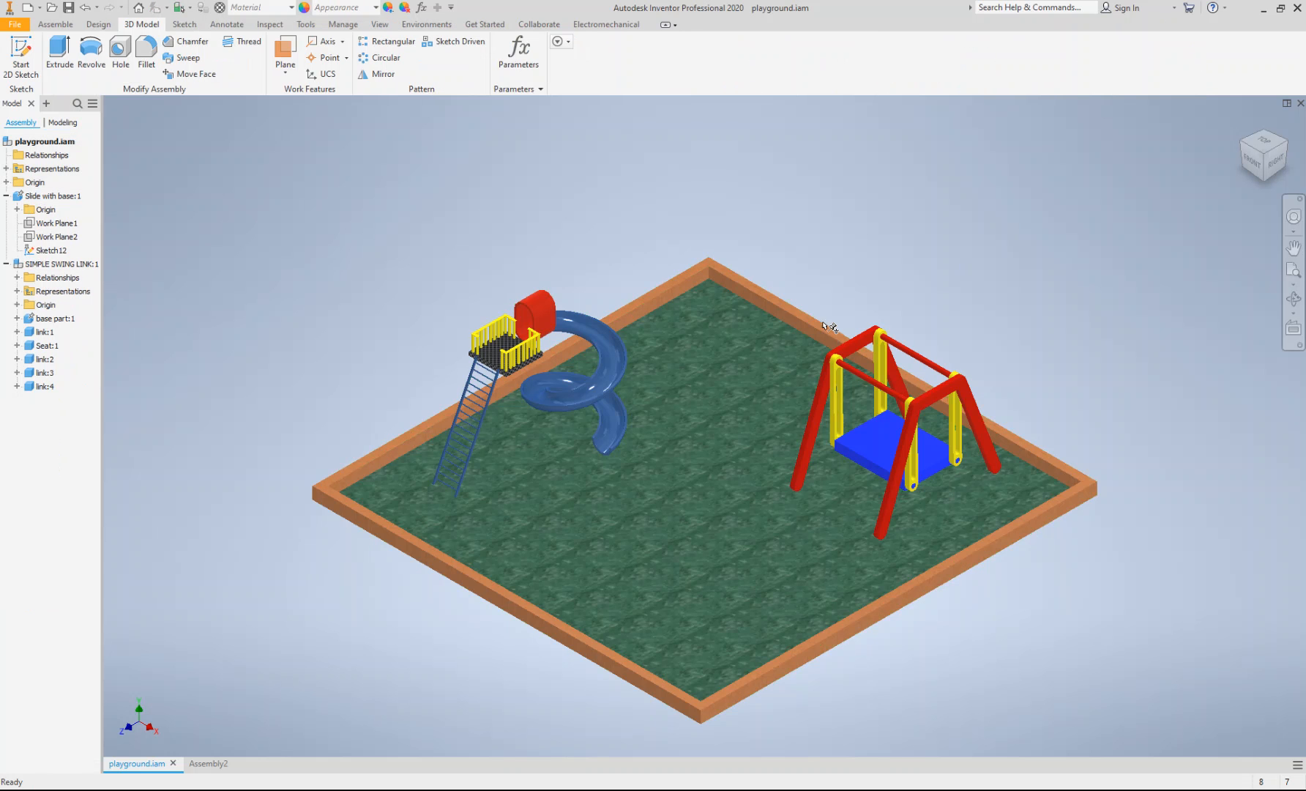
{"action": "double_click", "coordinate": [593, 487]}
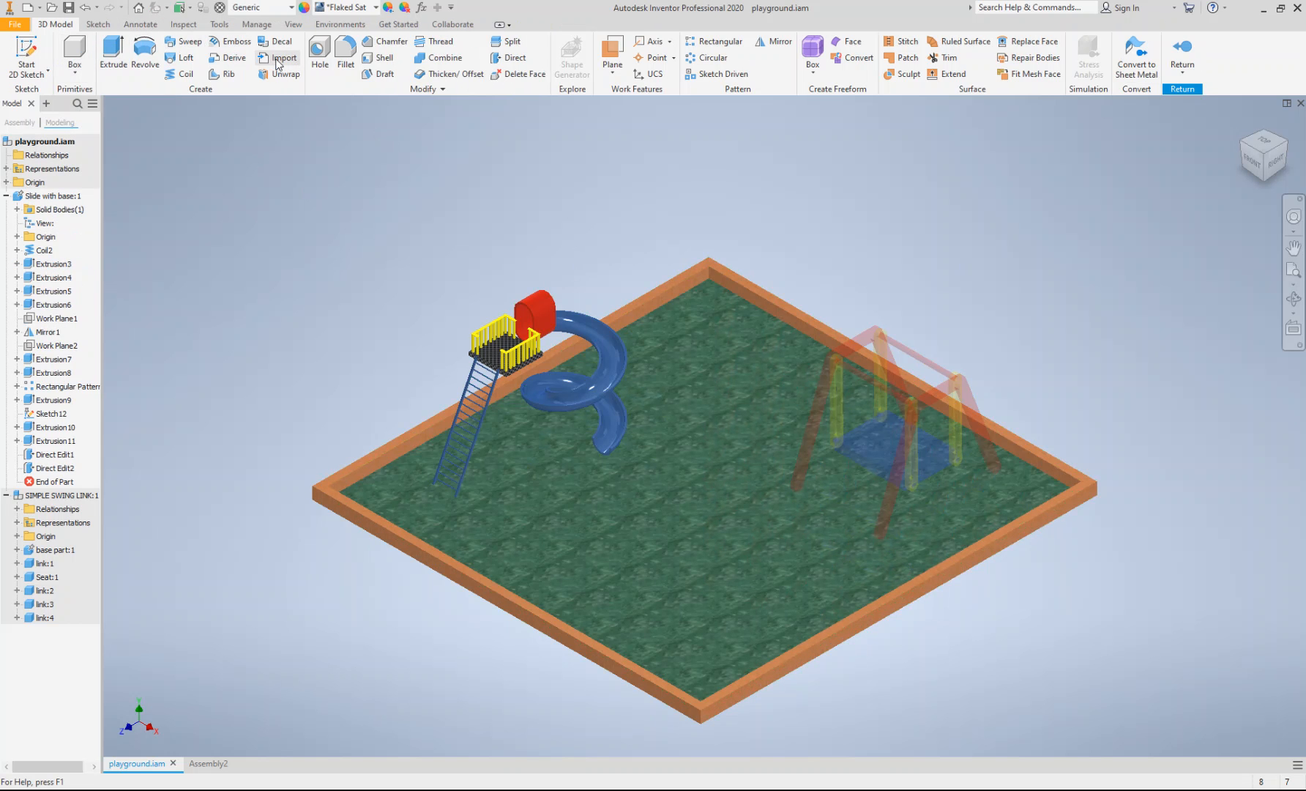
{"action": "left_click", "coordinate": [516, 58]}
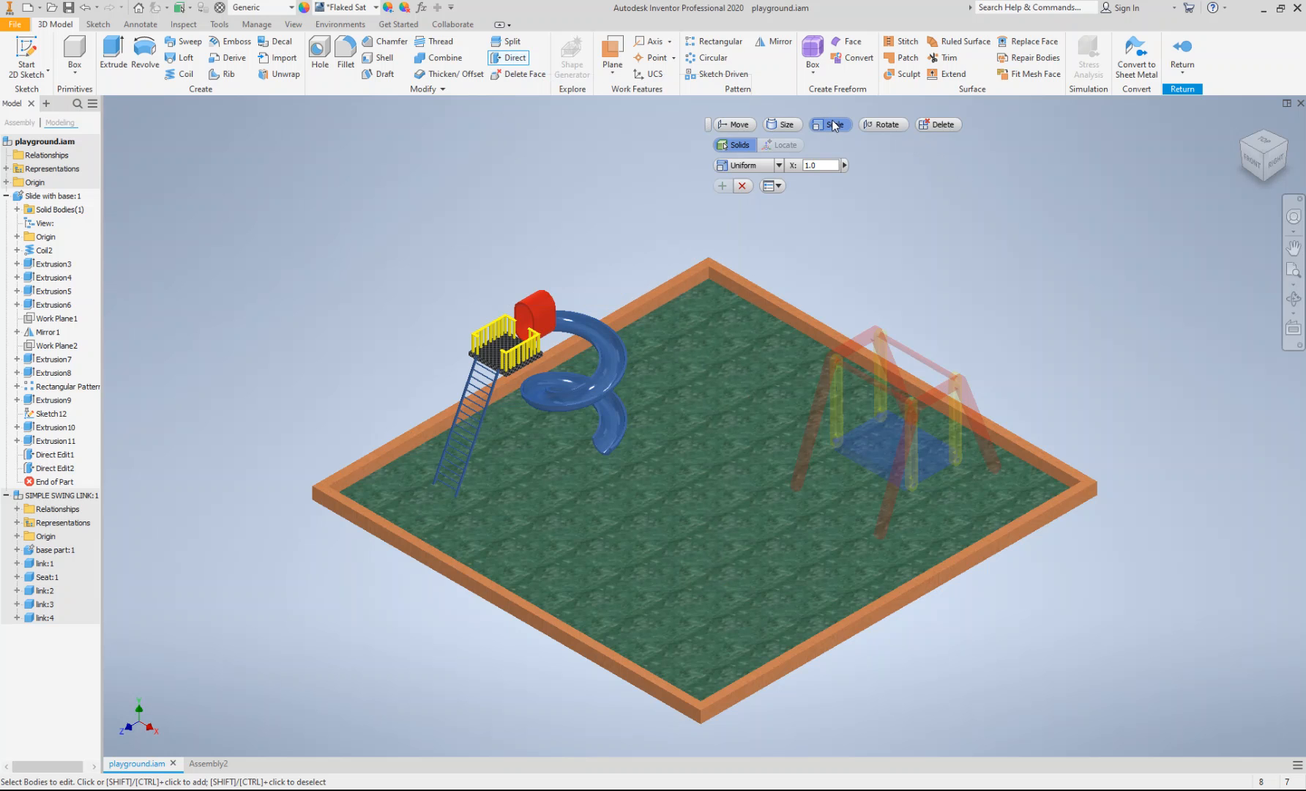
{"action": "left_click", "coordinate": [661, 364]}
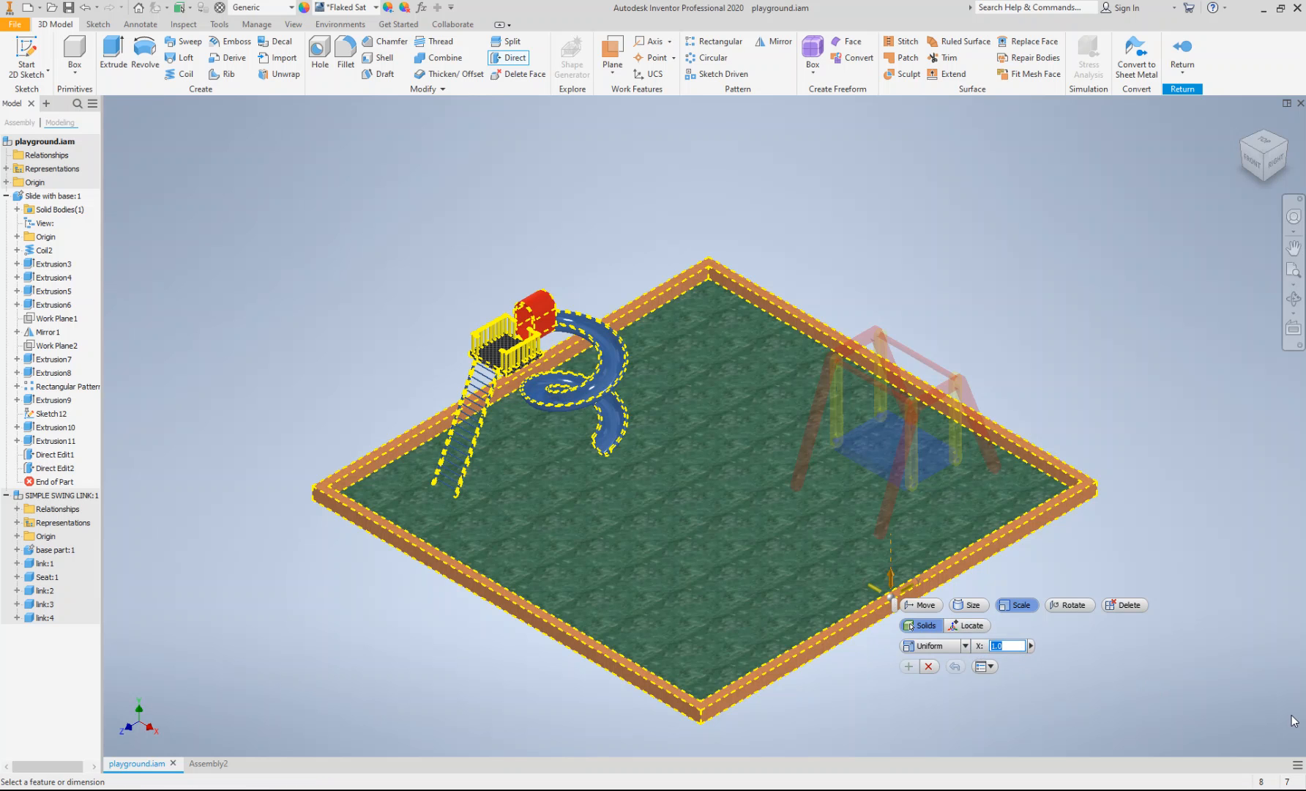
{"action": "type", "text": "2"}
{"action": "key", "text": "Return"}
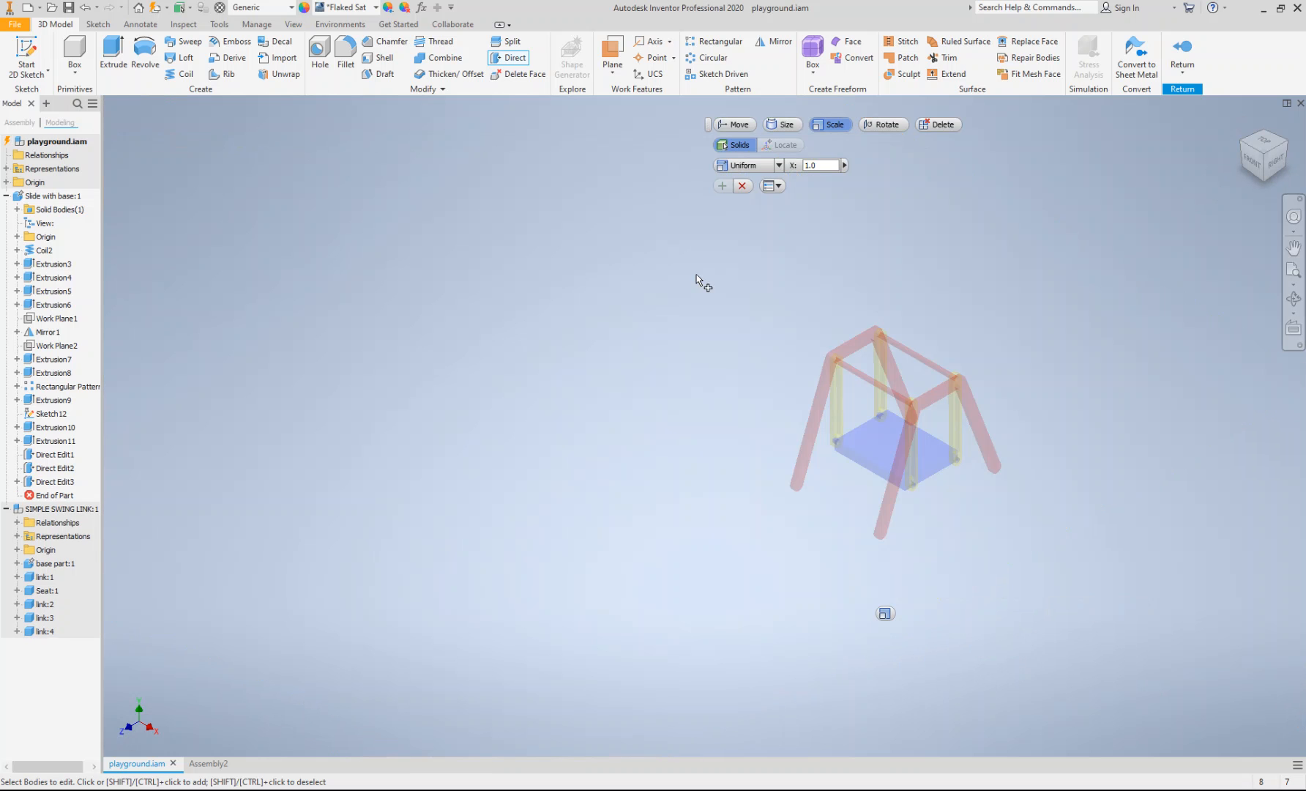
{"action": "scroll", "coordinate": [842, 322], "scroll_direction": "down", "scroll_amount": 8}
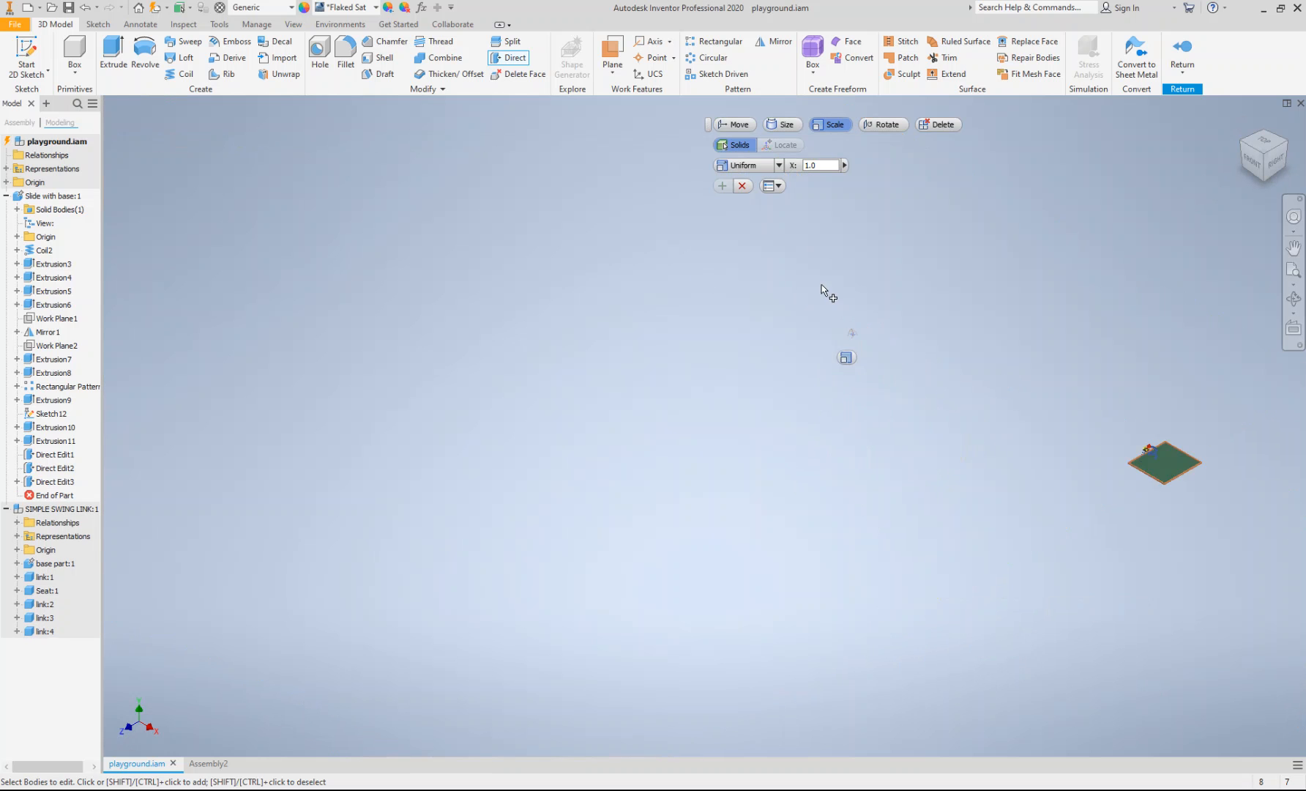
- Close Direct Edit without further changes and return from in-place part editing to the playground assembly
{"action": "scroll", "coordinate": [821, 281], "scroll_direction": "down", "scroll_amount": 3}
{"action": "scroll", "coordinate": [906, 318], "scroll_direction": "up", "scroll_amount": 4}
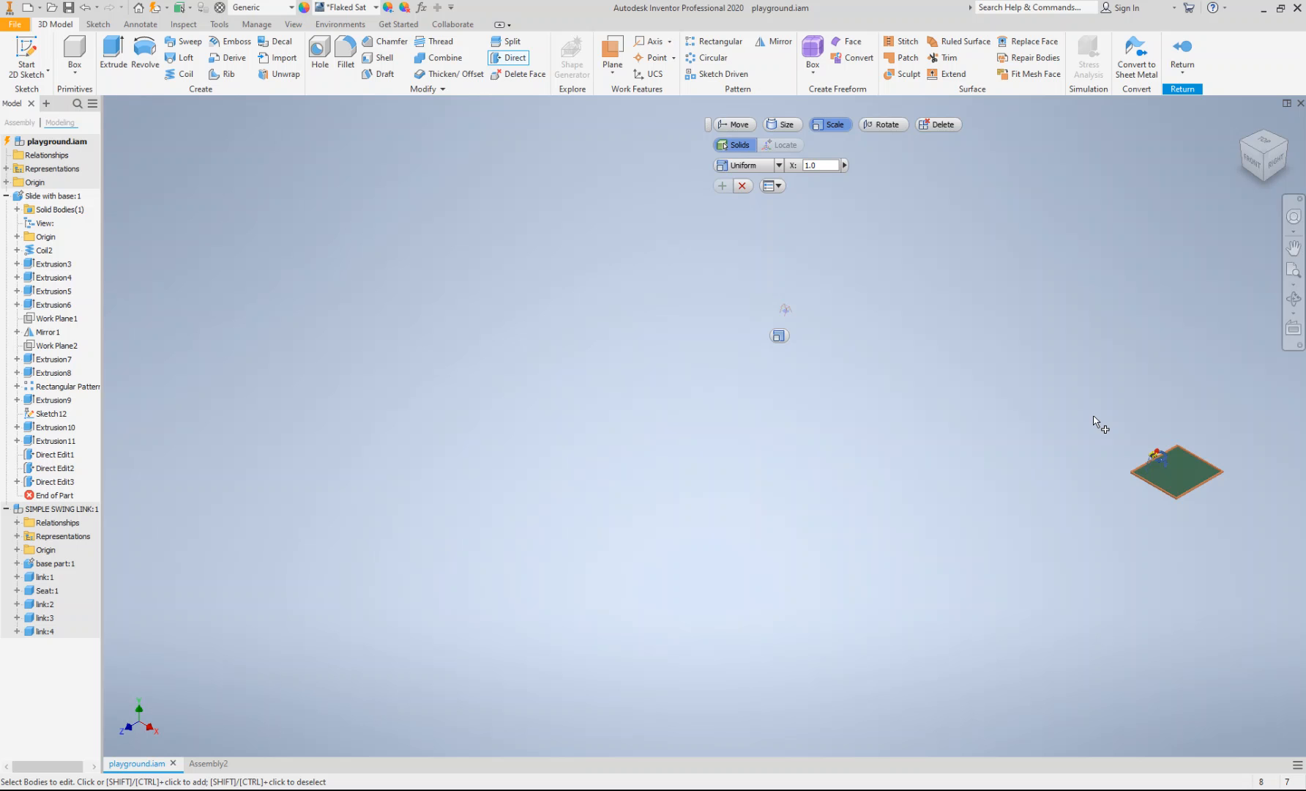
{"action": "left_click", "coordinate": [734, 184]}
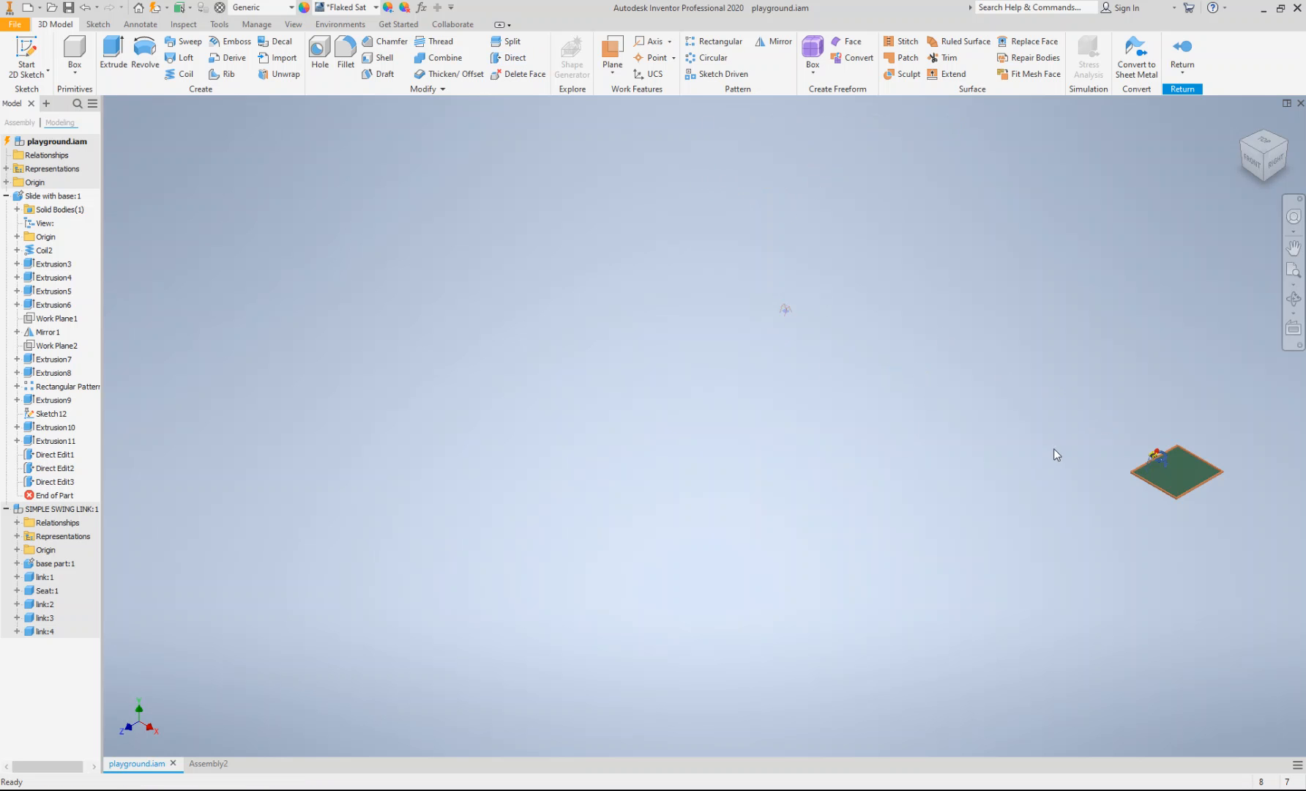
{"action": "left_click", "coordinate": [1171, 480]}
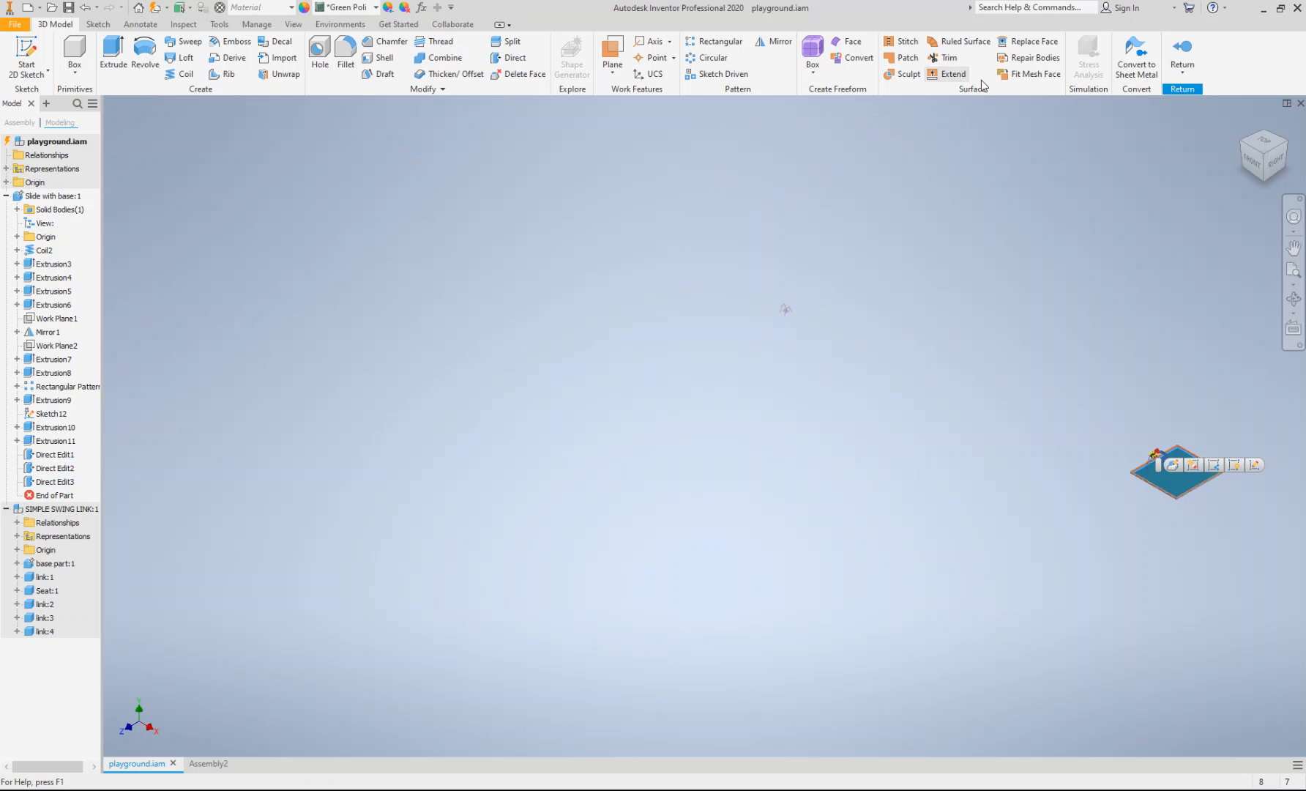
{"action": "left_click", "coordinate": [1182, 50]}
- Move the swing subassembly close to the slide, just beyond the back corner of the playground base
{"action": "left_click_drag", "start_coordinate": [764, 334], "coordinate": [1165, 427]}
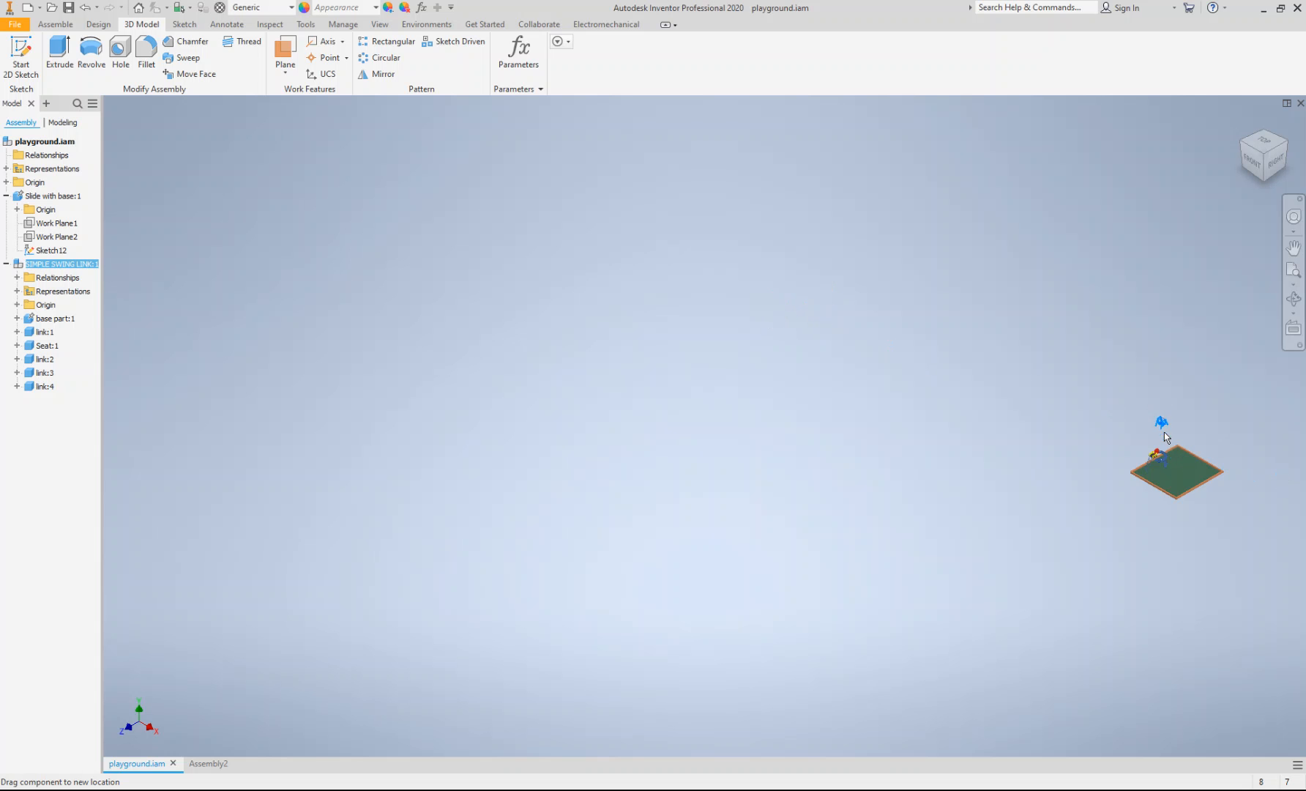
{"action": "middle_click_drag", "start_coordinate": [1199, 457], "coordinate": [986, 459]}
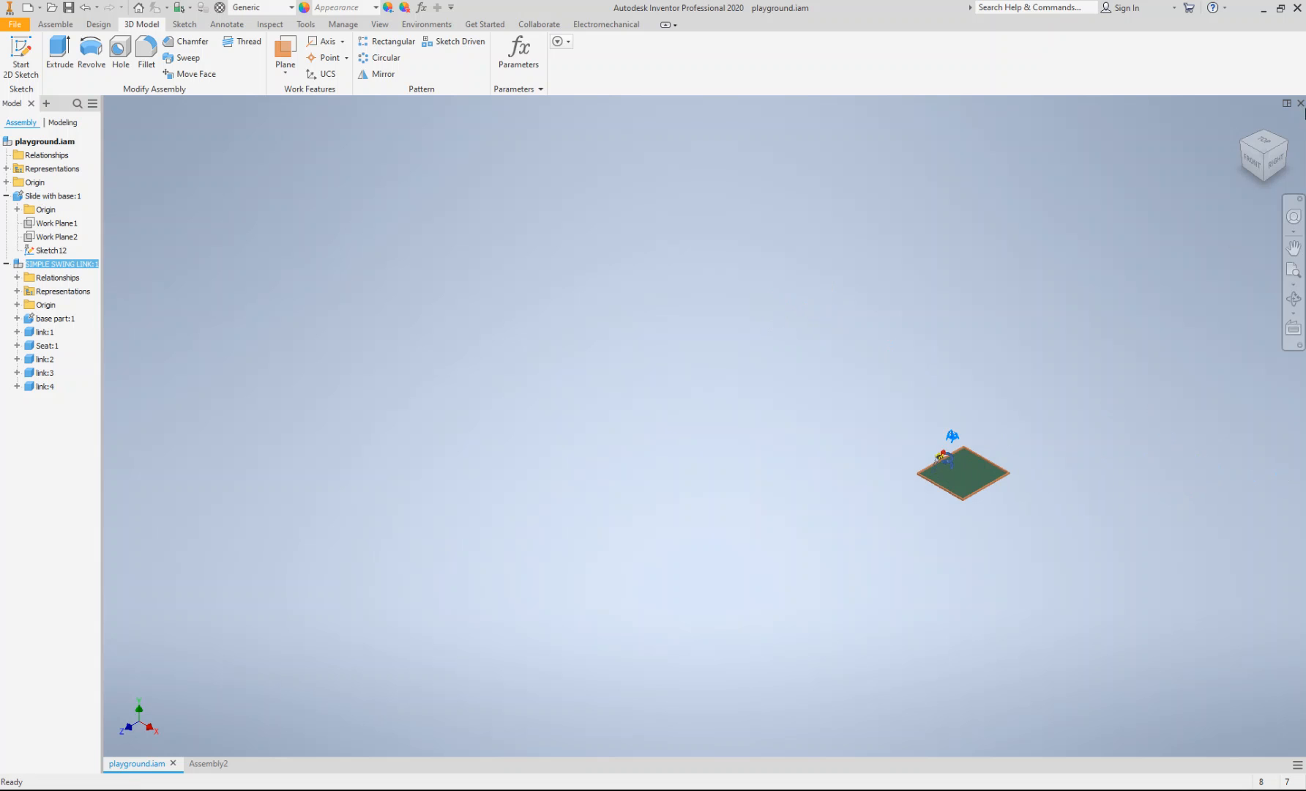
{"action": "left_click", "coordinate": [1246, 161]}
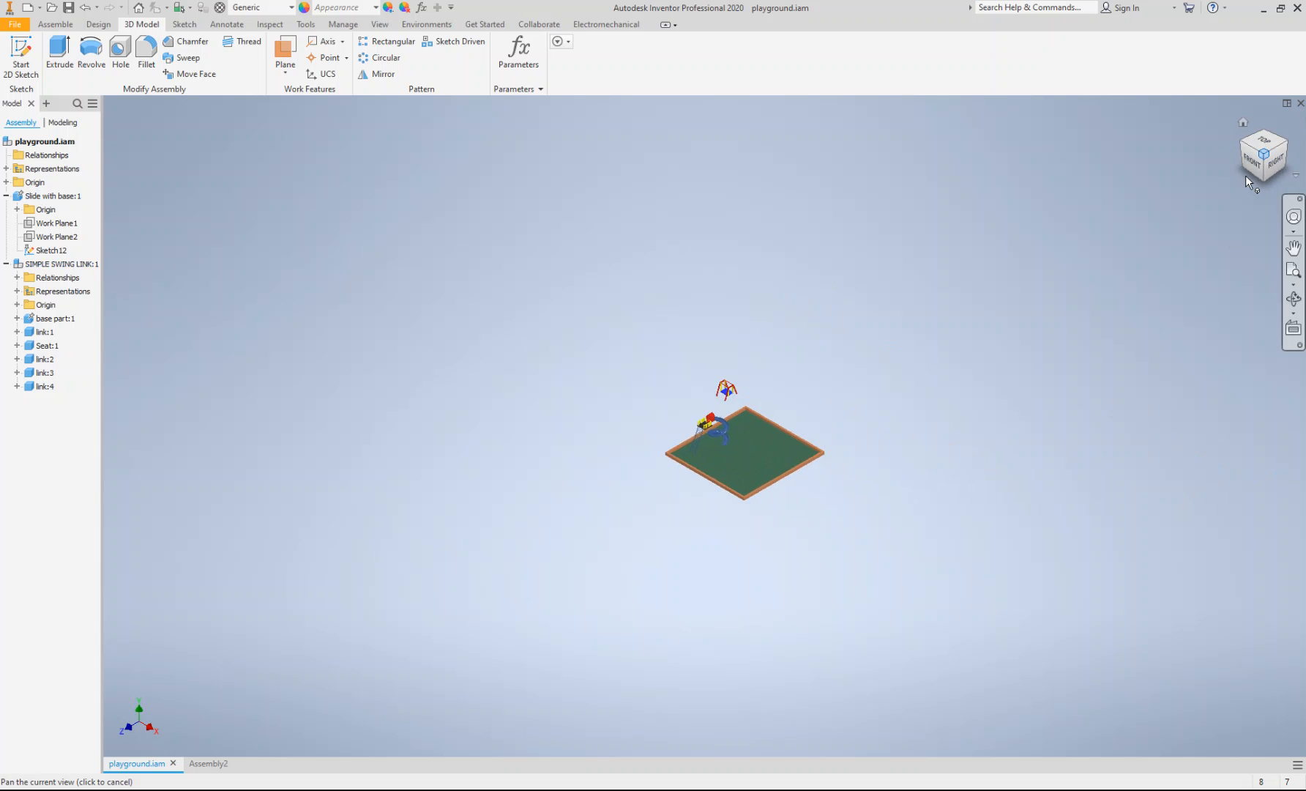
{"action": "scroll", "coordinate": [649, 416], "scroll_direction": "up", "scroll_amount": 4}
{"action": "scroll", "coordinate": [651, 416], "scroll_direction": "down", "scroll_amount": 5}
{"action": "scroll", "coordinate": [752, 410], "scroll_direction": "down", "scroll_amount": 3}
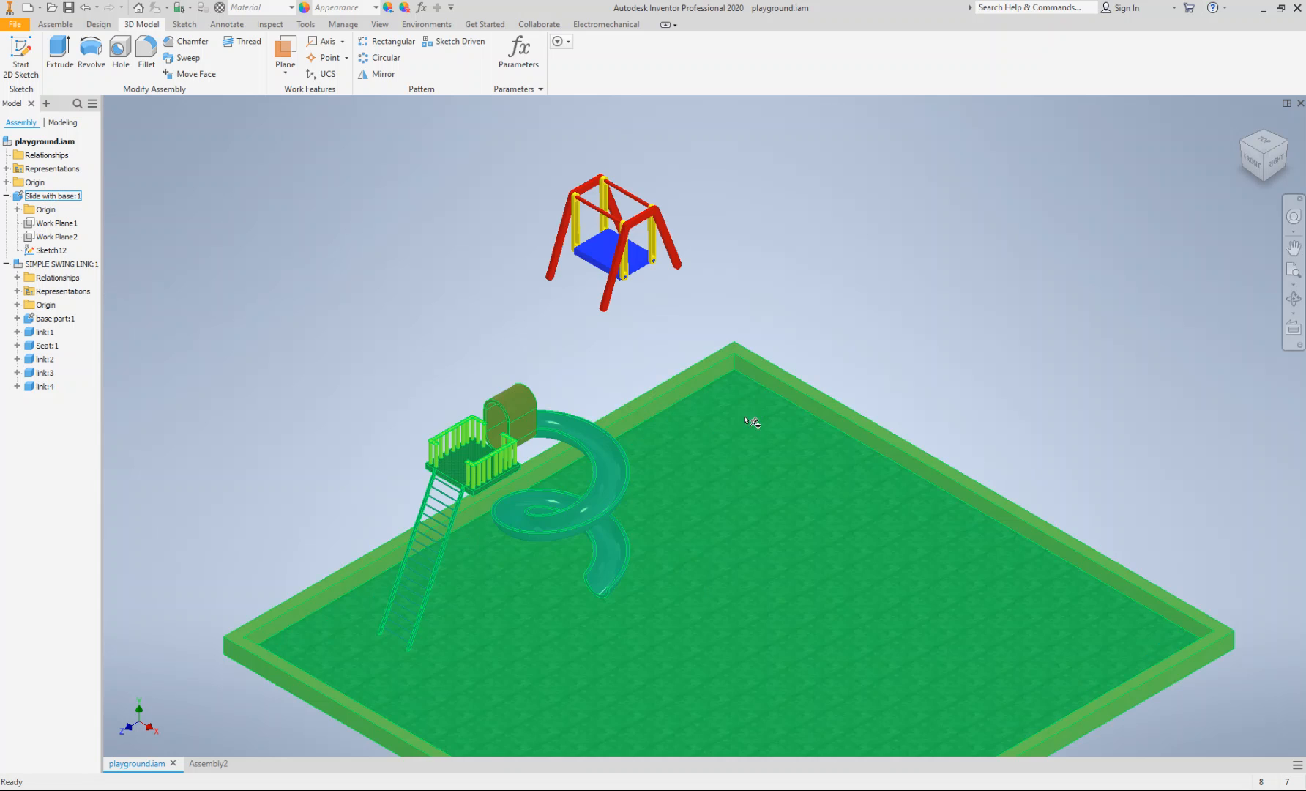
{"action": "middle_click_drag", "start_coordinate": [783, 479], "coordinate": [706, 378]}
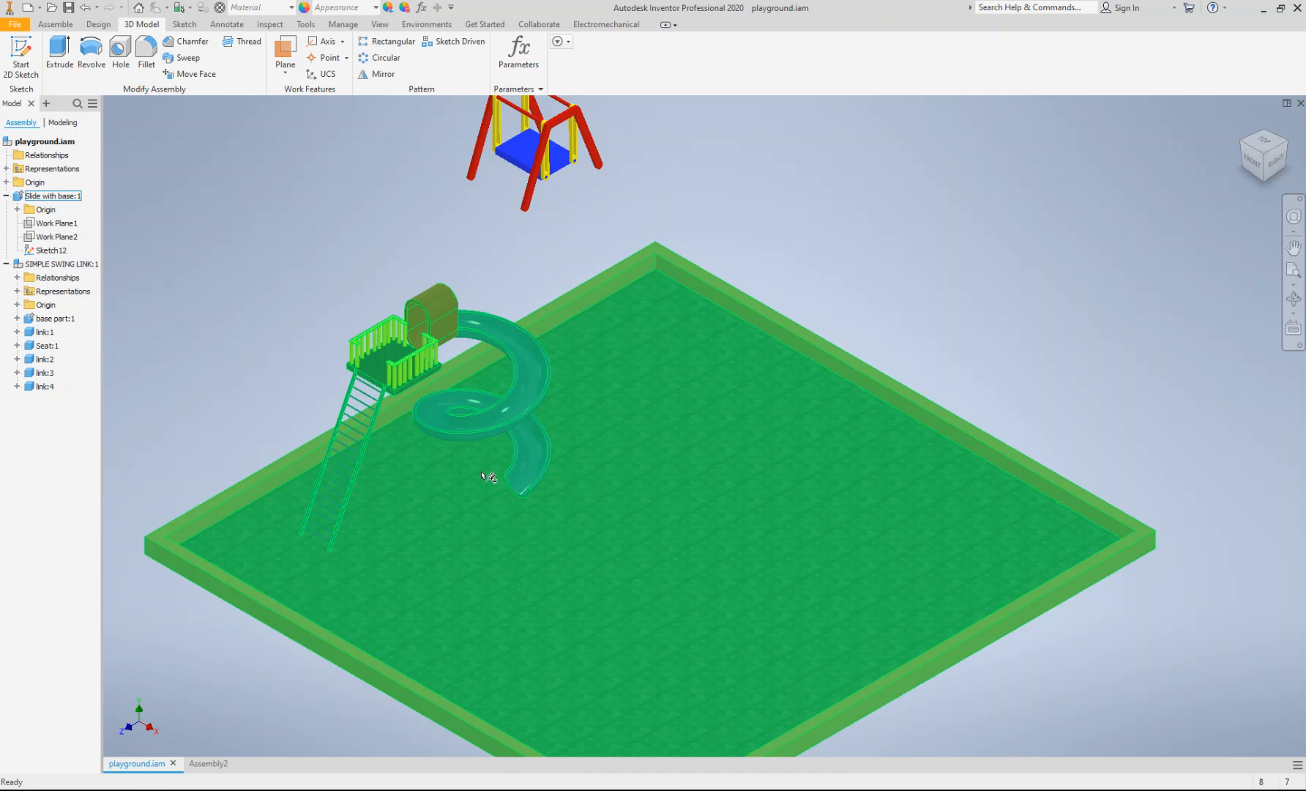
- Edit the slide-with-base part in place and scale its solid down uniformly twice using Direct Edit, first by a factor of 0.1
{"action": "left_click", "coordinate": [639, 465]}
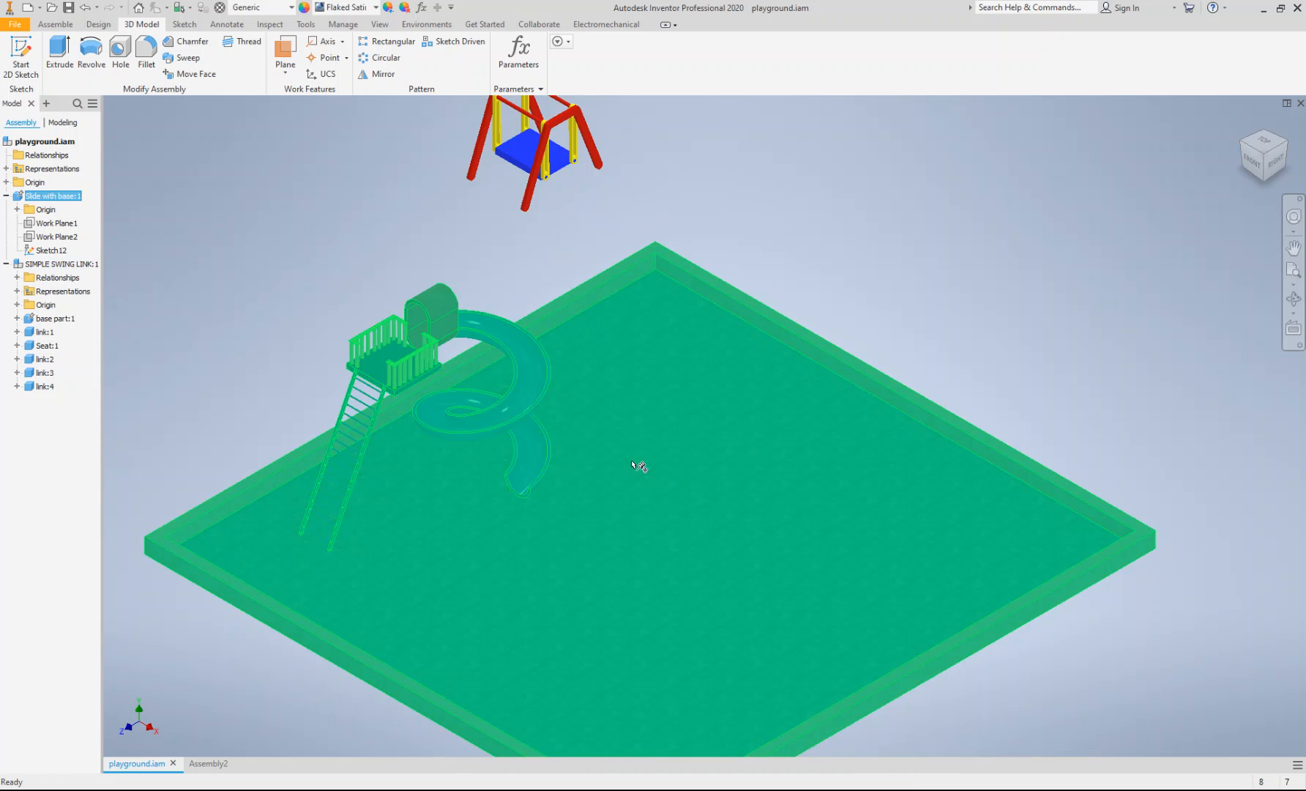
{"action": "double_click", "coordinate": [632, 462]}
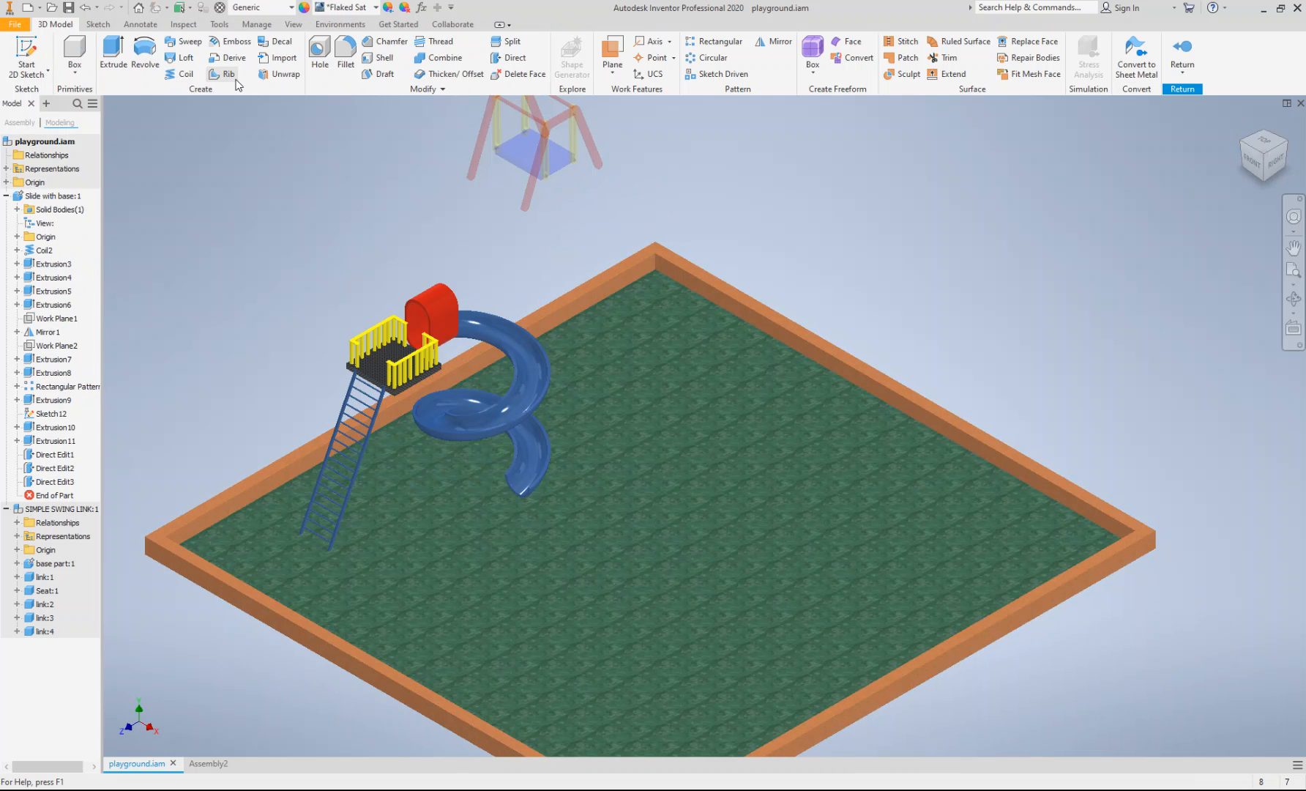
{"action": "left_click", "coordinate": [679, 478]}
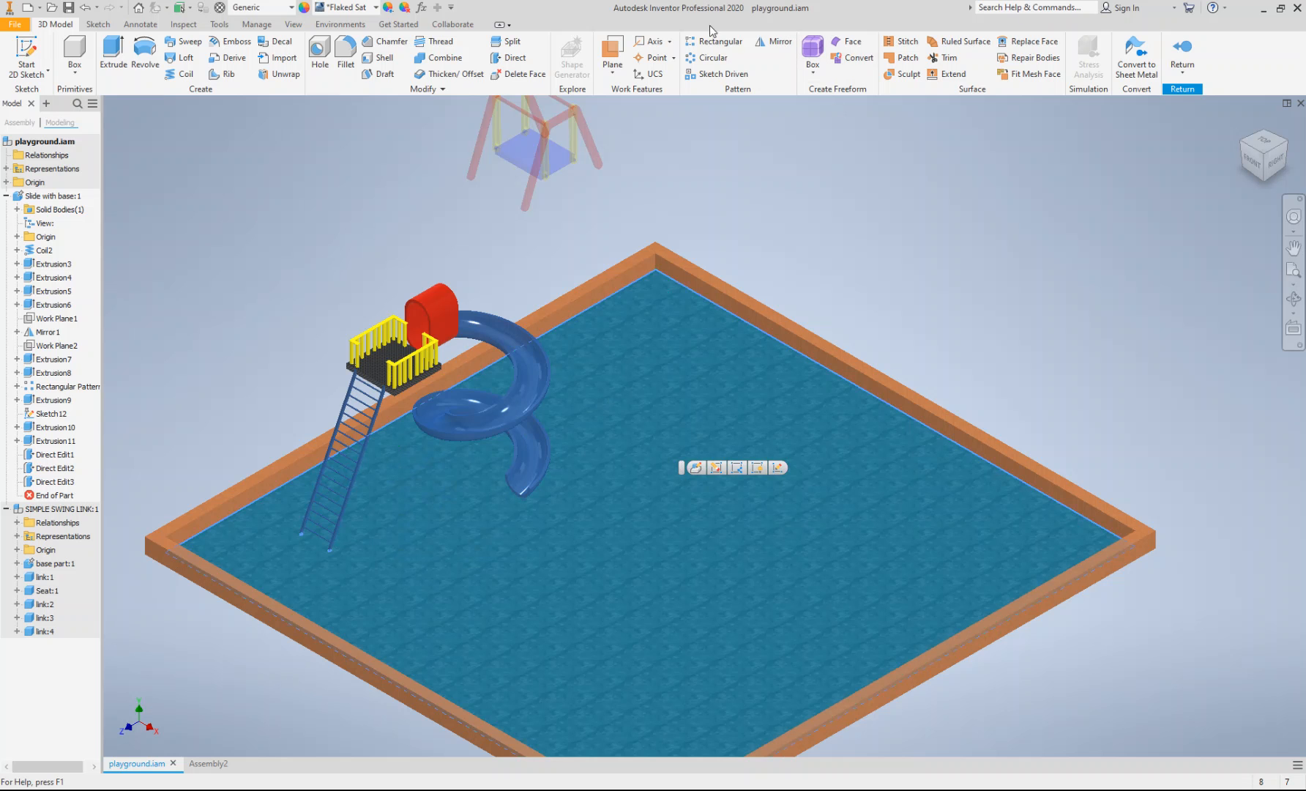
{"action": "left_click", "coordinate": [507, 60]}
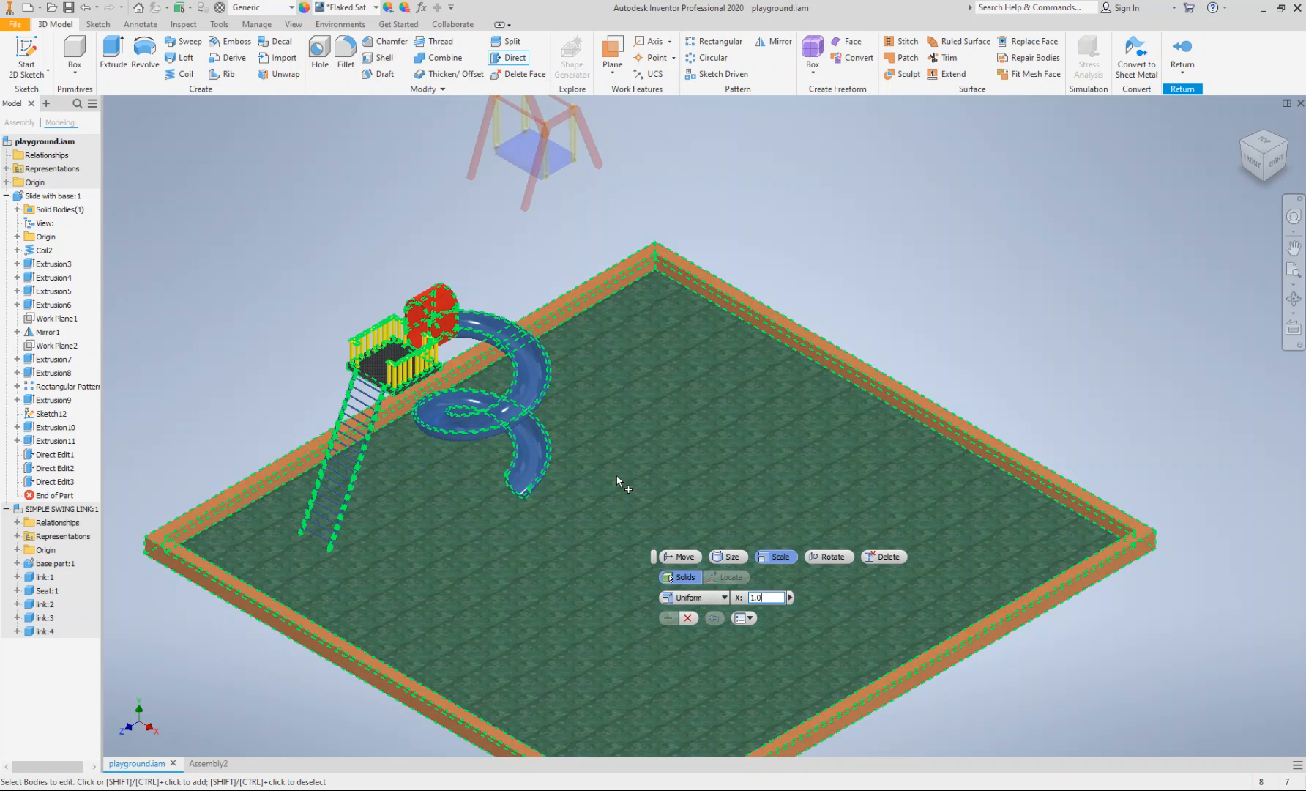
{"action": "left_click", "coordinate": [553, 487]}
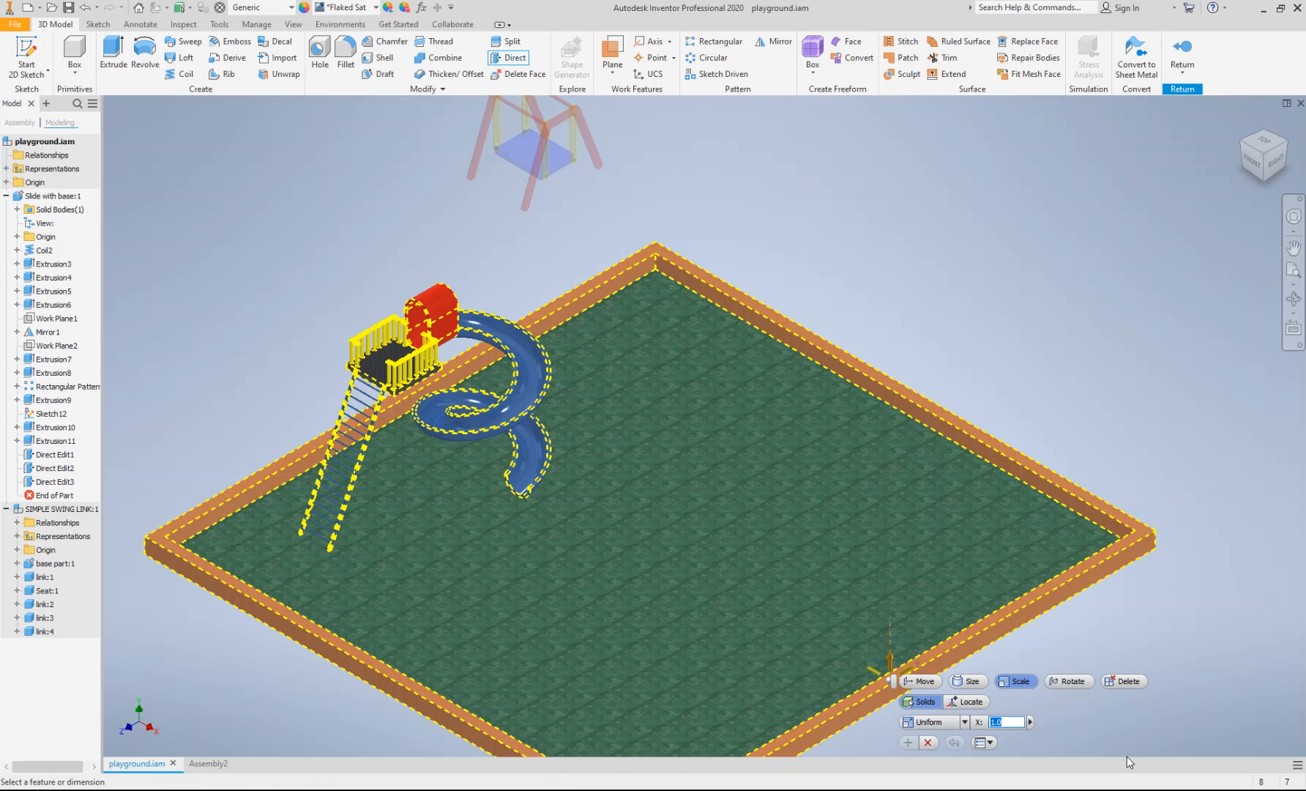
{"action": "type", "text": "0.1"}
{"action": "key", "text": "Return"}
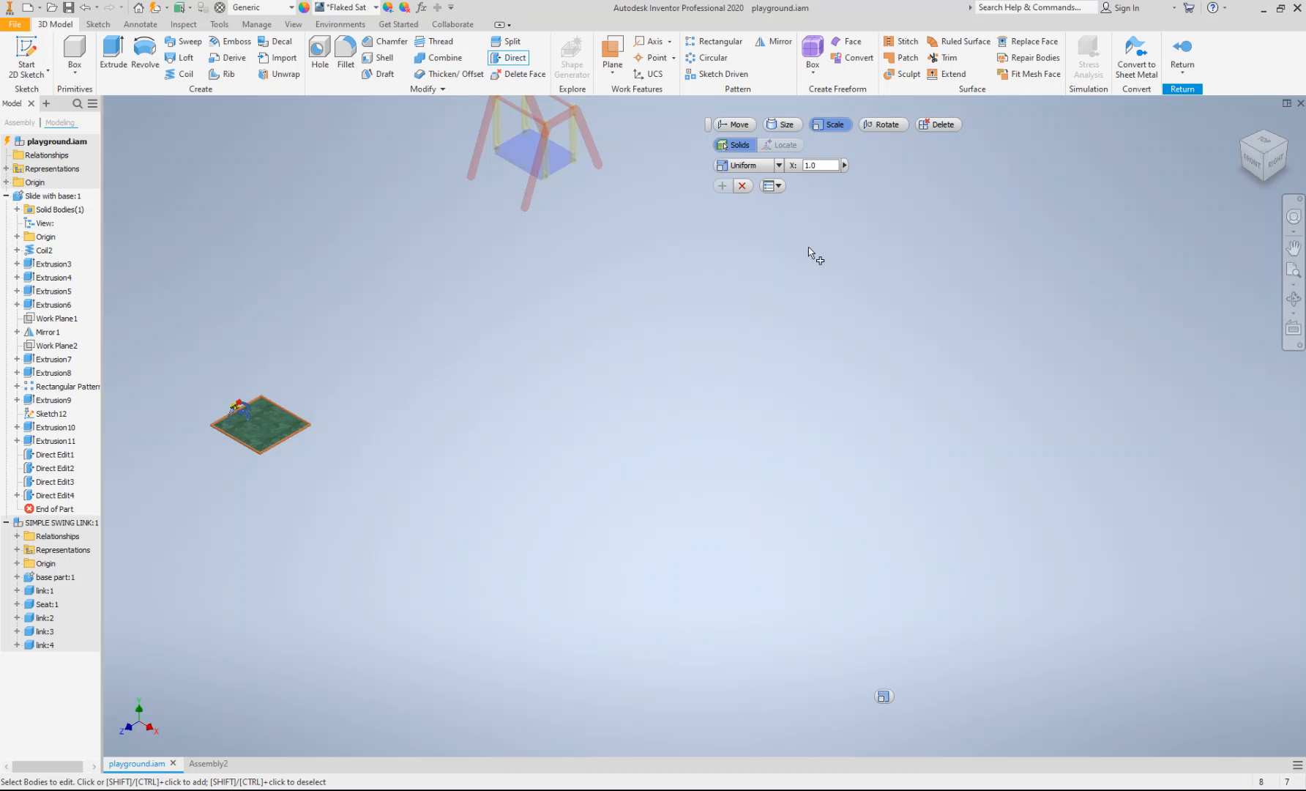
{"action": "left_click", "coordinate": [278, 422]}
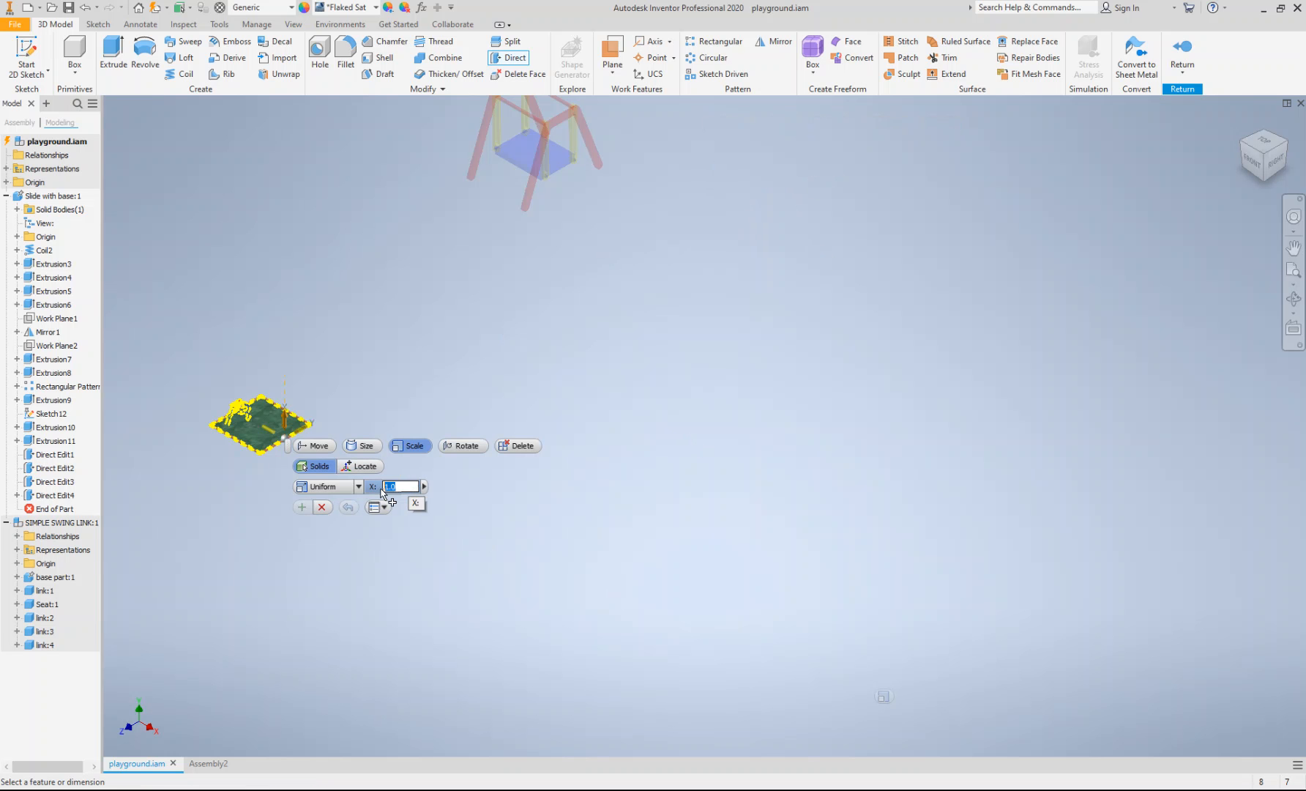
{"action": "key", "text": "Return"}
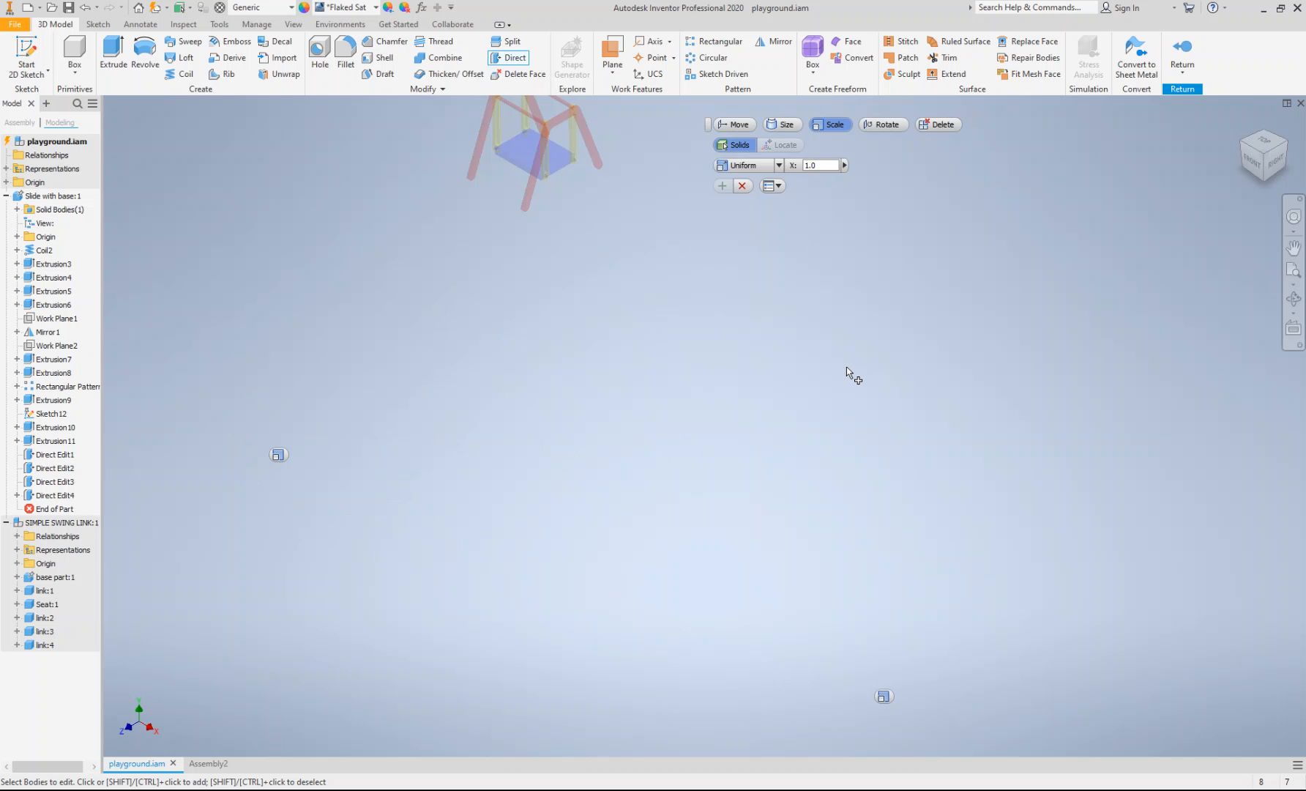
- Scale the shrunken slide-with-base solid uniformly by a factor of 2 and return to the playground assembly
{"action": "scroll", "coordinate": [848, 372], "scroll_direction": "down", "scroll_amount": 3}
{"action": "scroll", "coordinate": [662, 577], "scroll_direction": "down", "scroll_amount": 3}
{"action": "scroll", "coordinate": [661, 575], "scroll_direction": "down", "scroll_amount": 4}
{"action": "scroll", "coordinate": [661, 576], "scroll_direction": "up", "scroll_amount": 6}
{"action": "middle_click", "coordinate": [715, 430]}
{"action": "middle_click", "coordinate": [715, 430]}
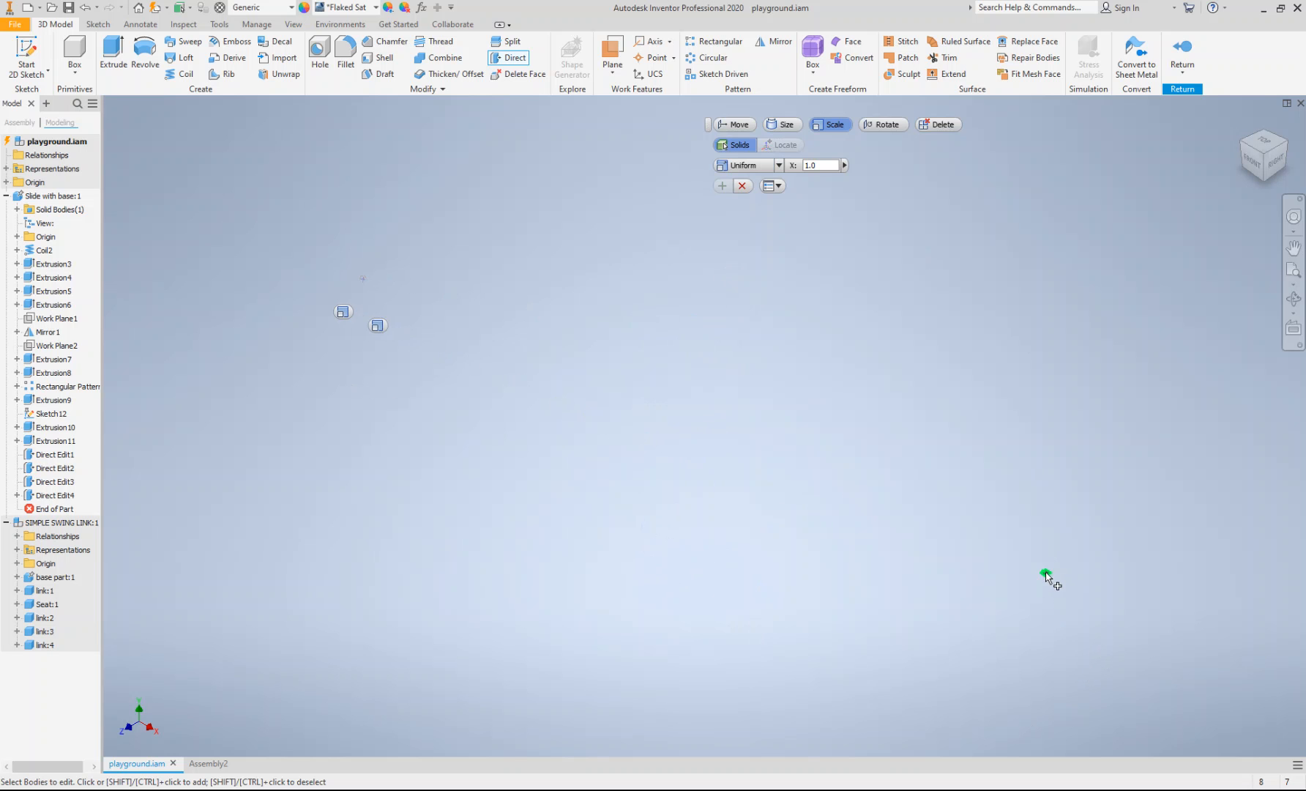
{"action": "left_click", "coordinate": [1046, 573]}
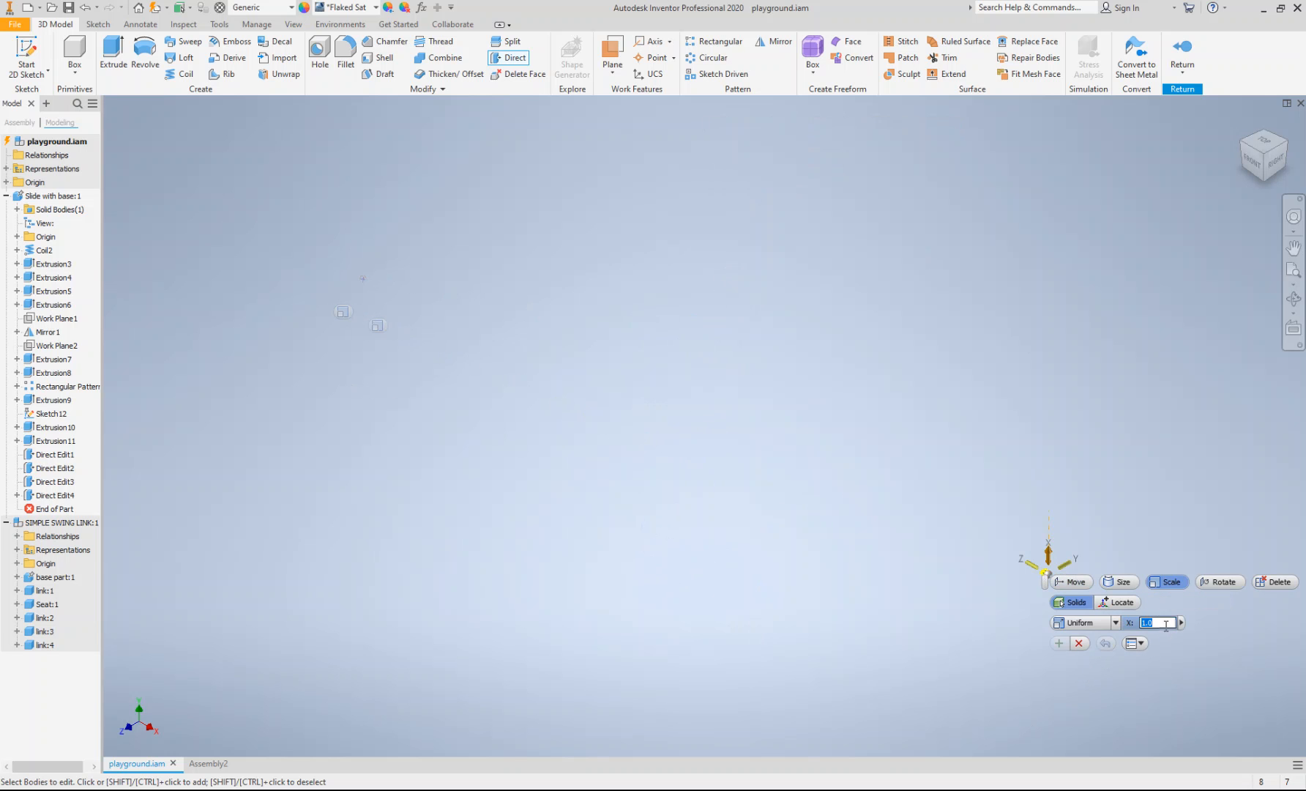
{"action": "type", "text": "2"}
{"action": "key", "text": "Return"}
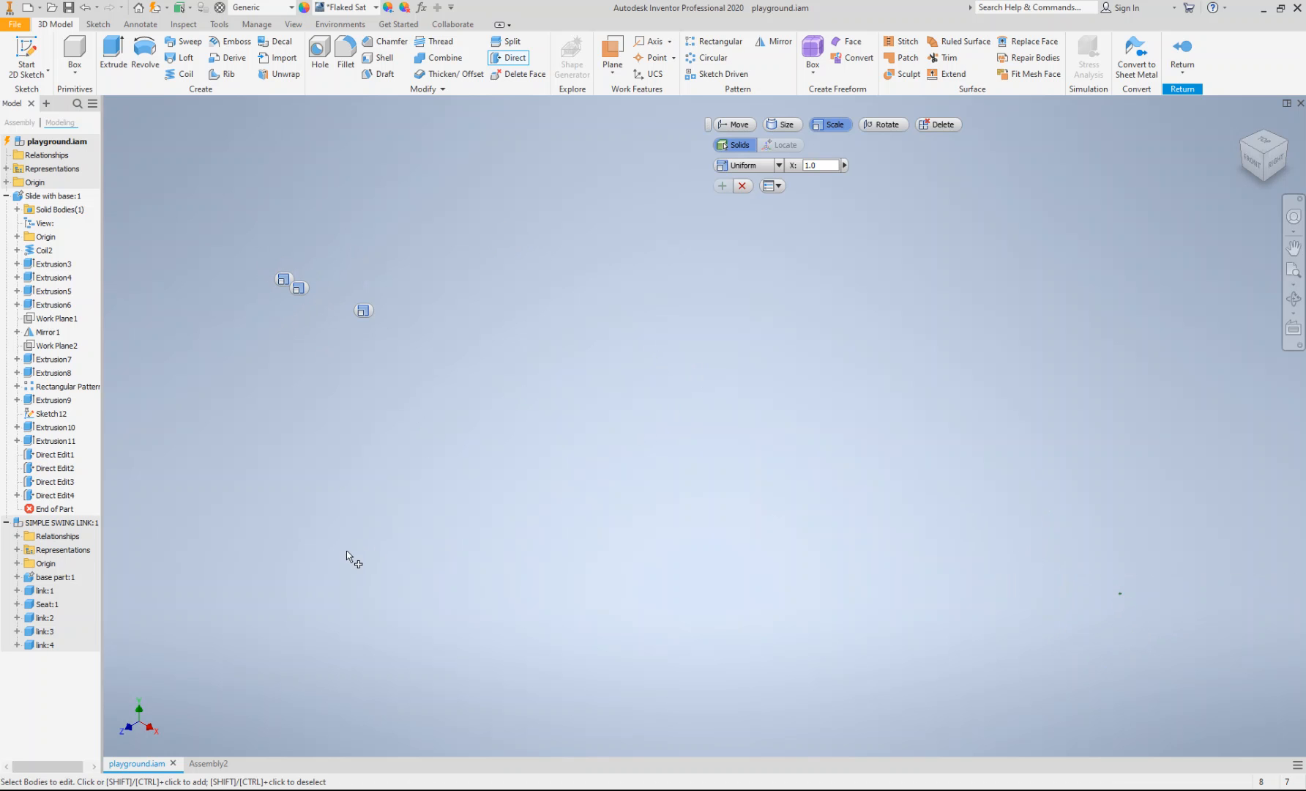
{"action": "left_click", "coordinate": [1180, 49]}
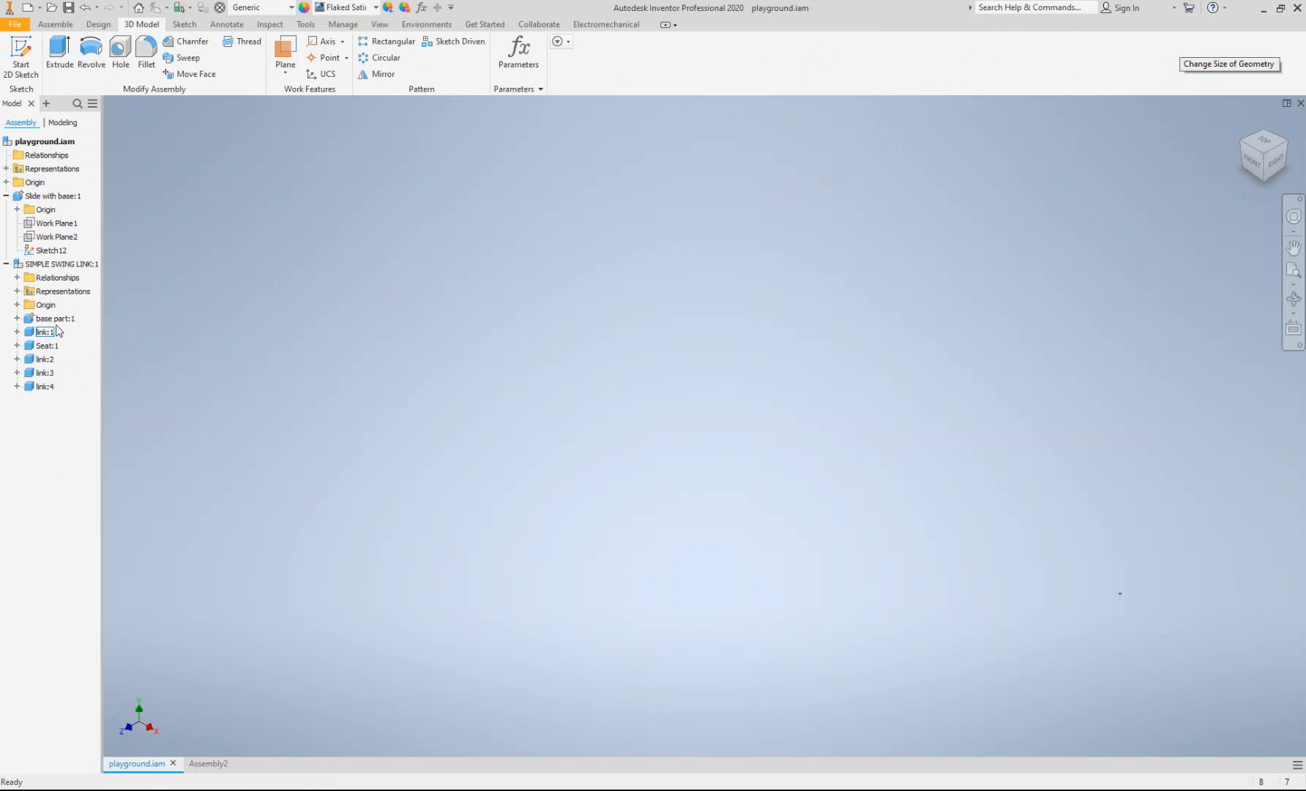
- Delete the SIMPLE SWING LINK subassembly from the playground assembly
{"action": "right_click", "coordinate": [40, 271]}
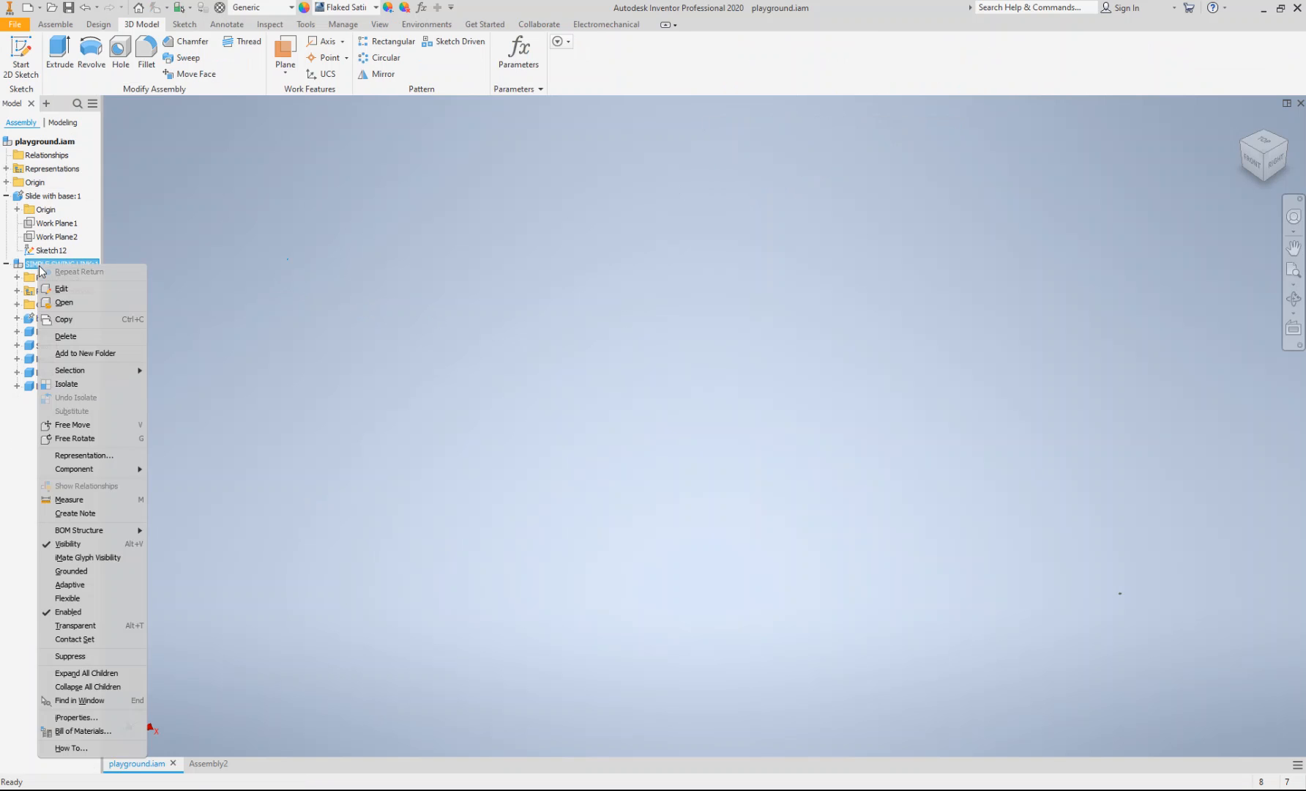
{"action": "left_click", "coordinate": [55, 333]}
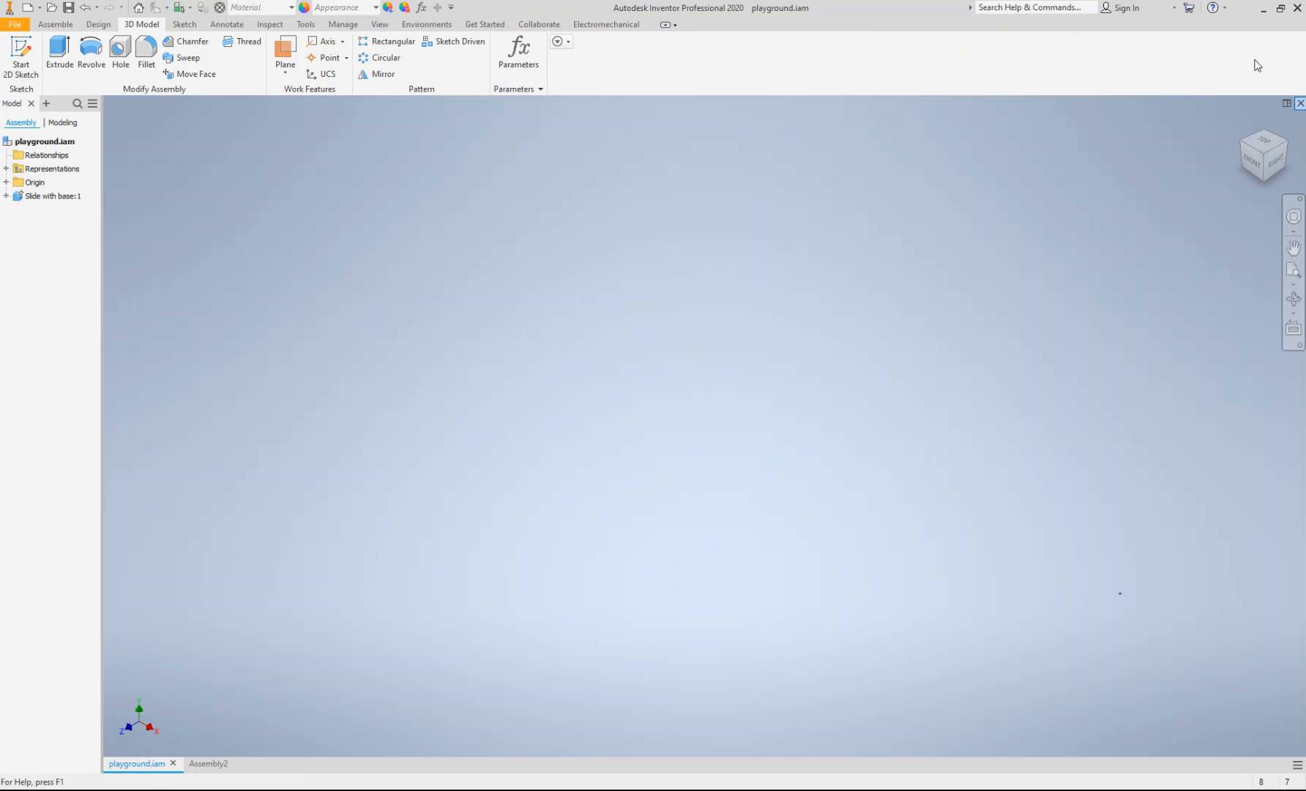
{"action": "left_click", "coordinate": [1244, 125]}
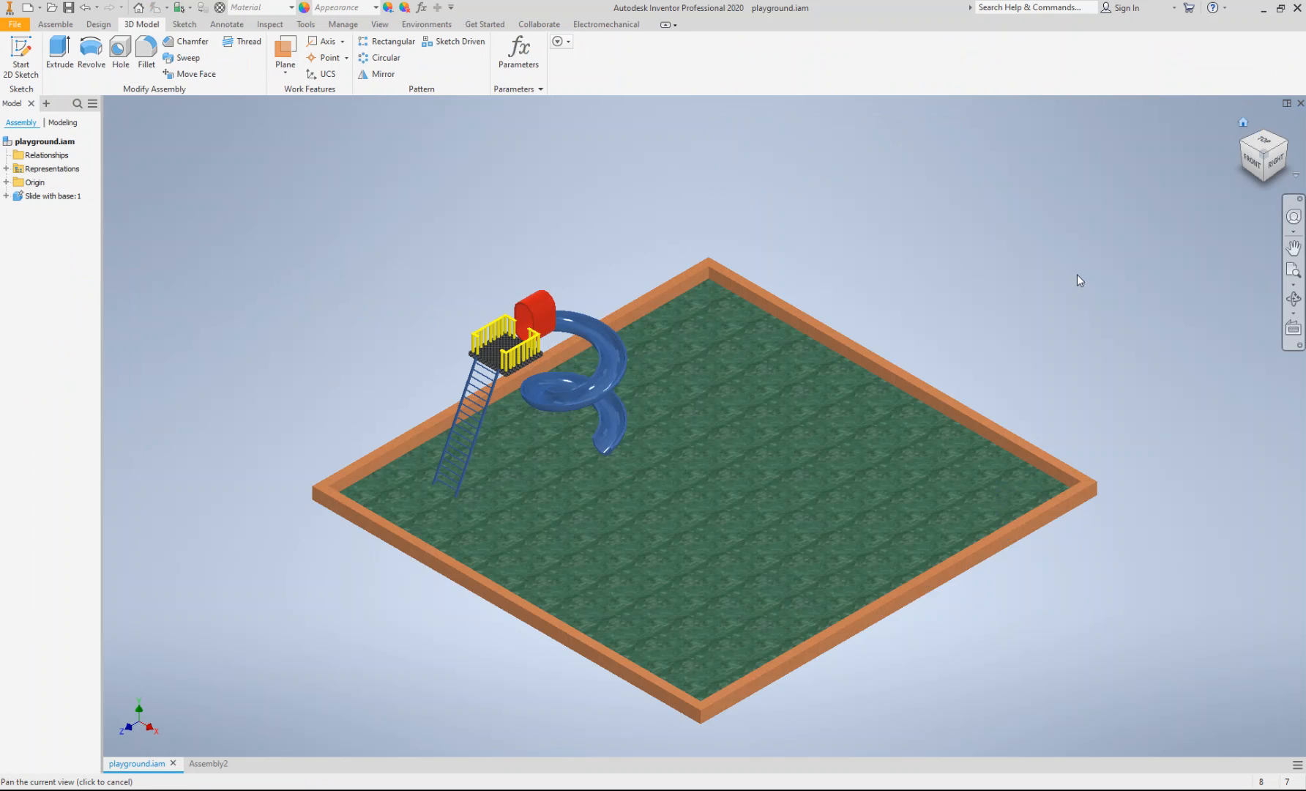
- Place one SIMPLE SWING LINK.iam from the Simple Swing folder on the base, near the corner across from the slide
{"action": "left_click", "coordinate": [53, 24]}
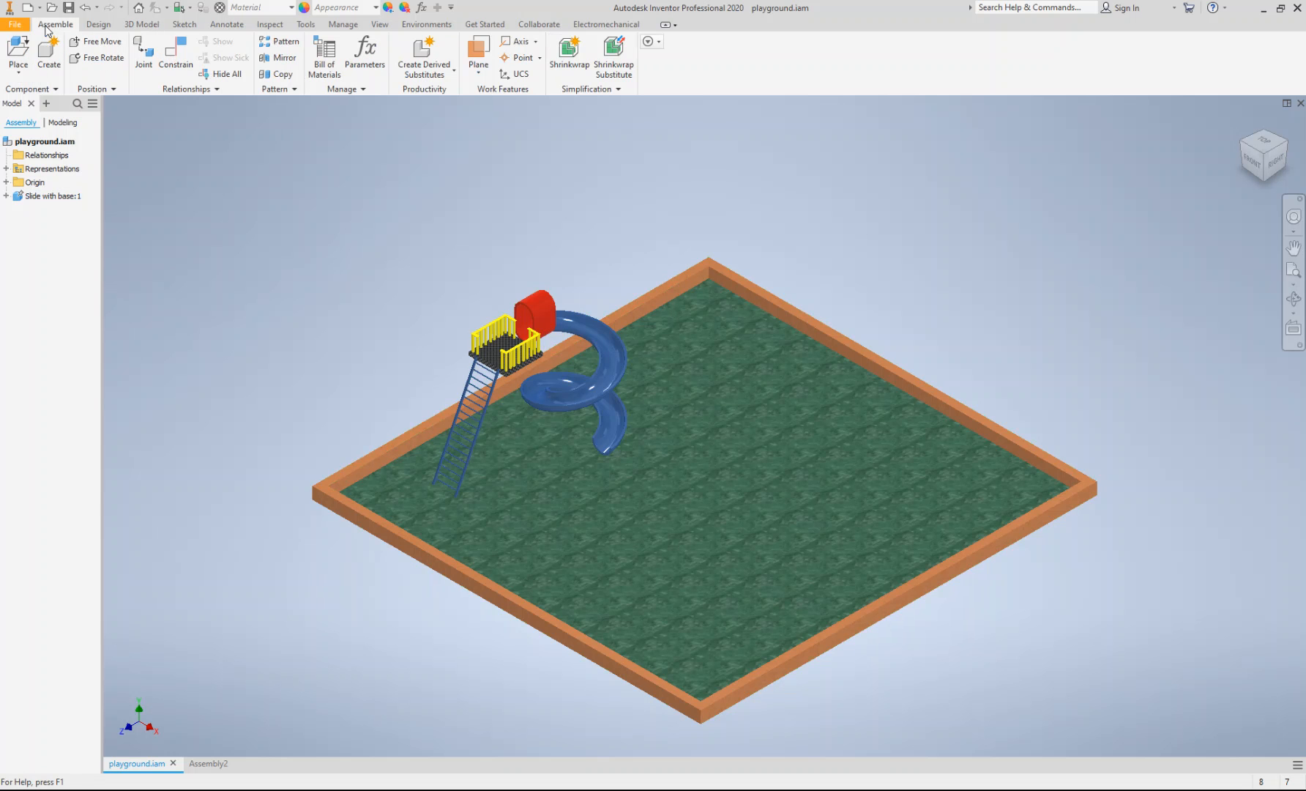
{"action": "left_click", "coordinate": [10, 52]}
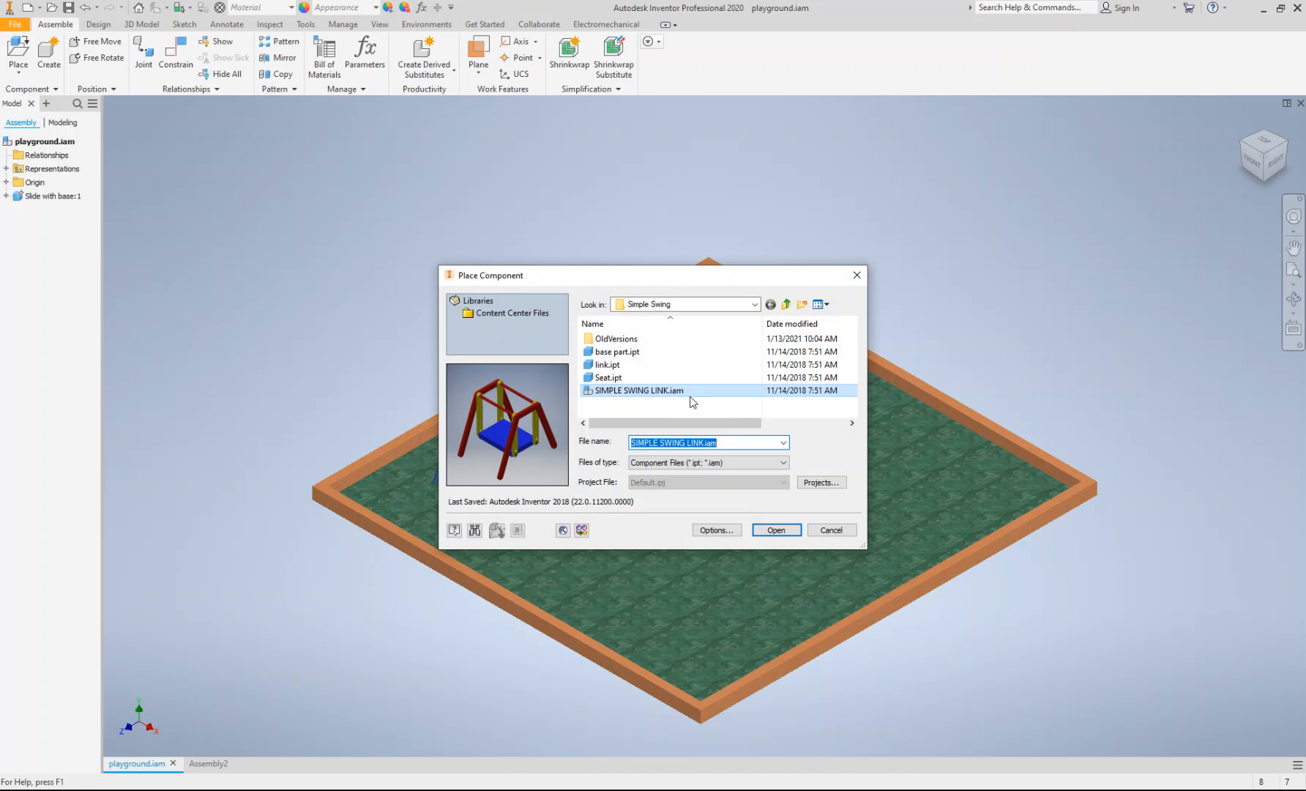
{"action": "left_click", "coordinate": [638, 391]}
{"action": "left_click", "coordinate": [776, 529]}
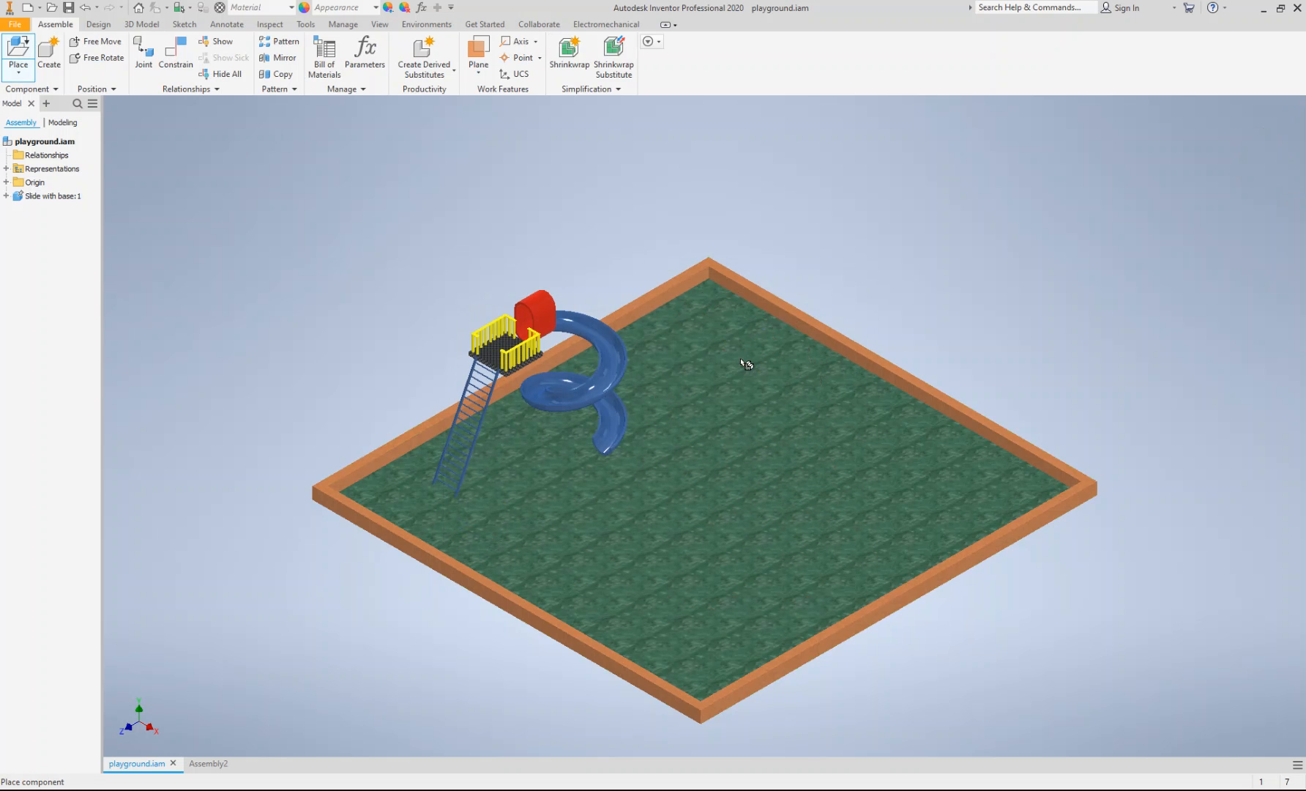
{"action": "left_click", "coordinate": [897, 451]}
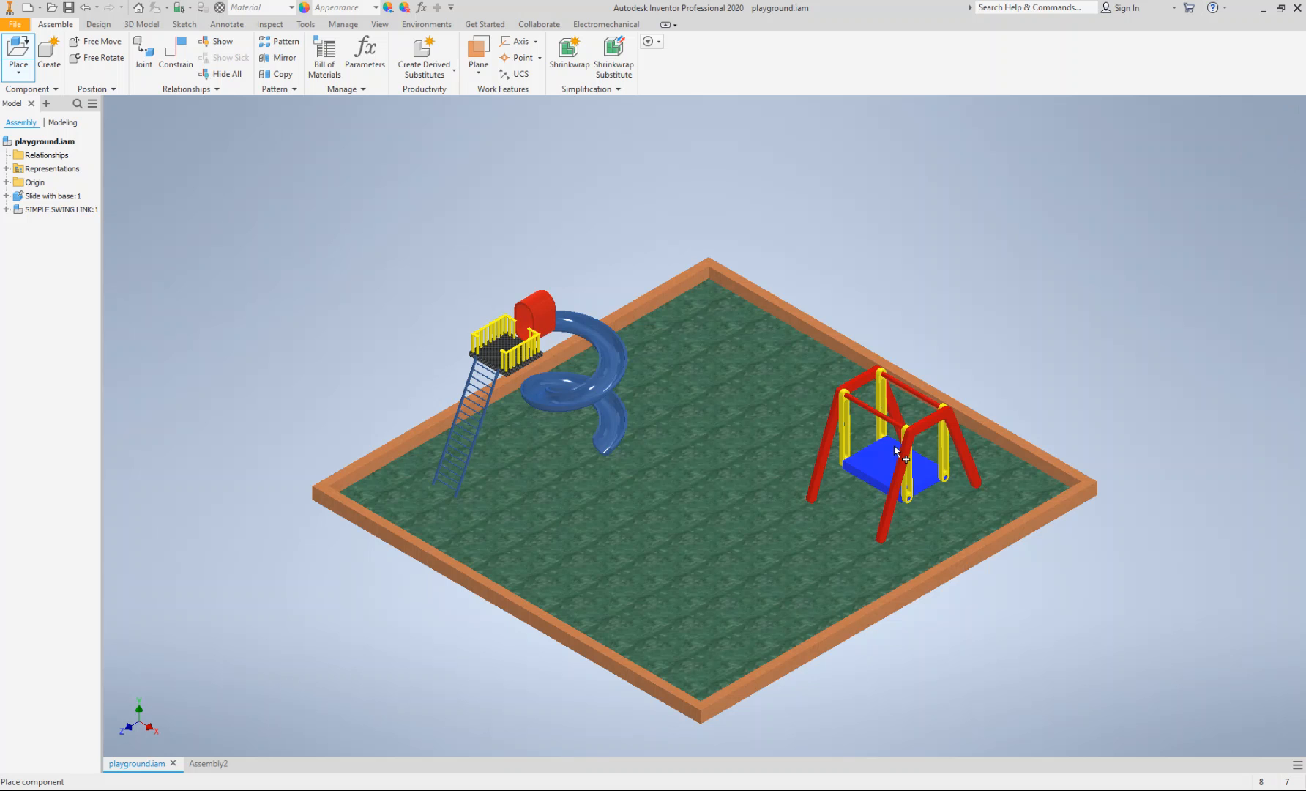
{"action": "key", "text": "Escape"}
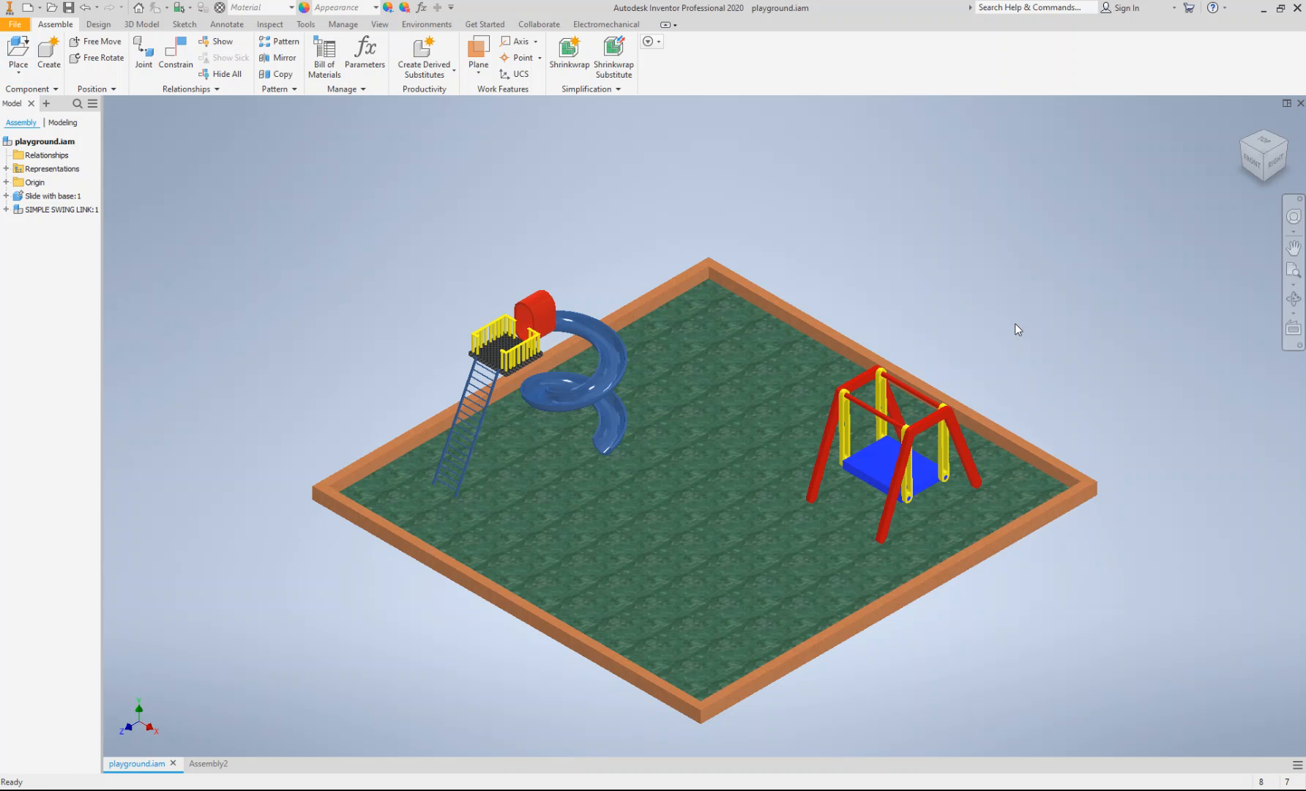
{"action": "middle_click_drag", "start_coordinate": [1007, 634], "coordinate": [802, 574], "text": "shift"}
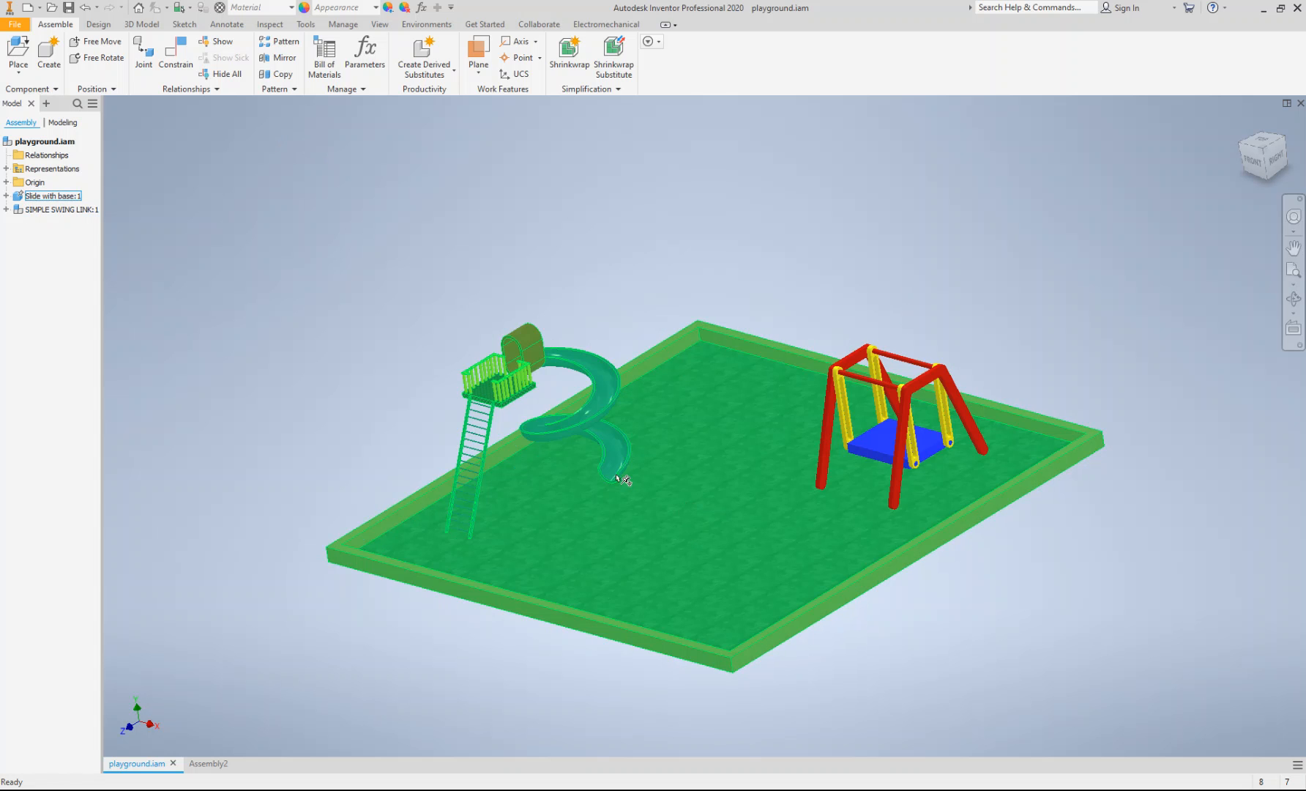
{"action": "double_click", "coordinate": [629, 495]}
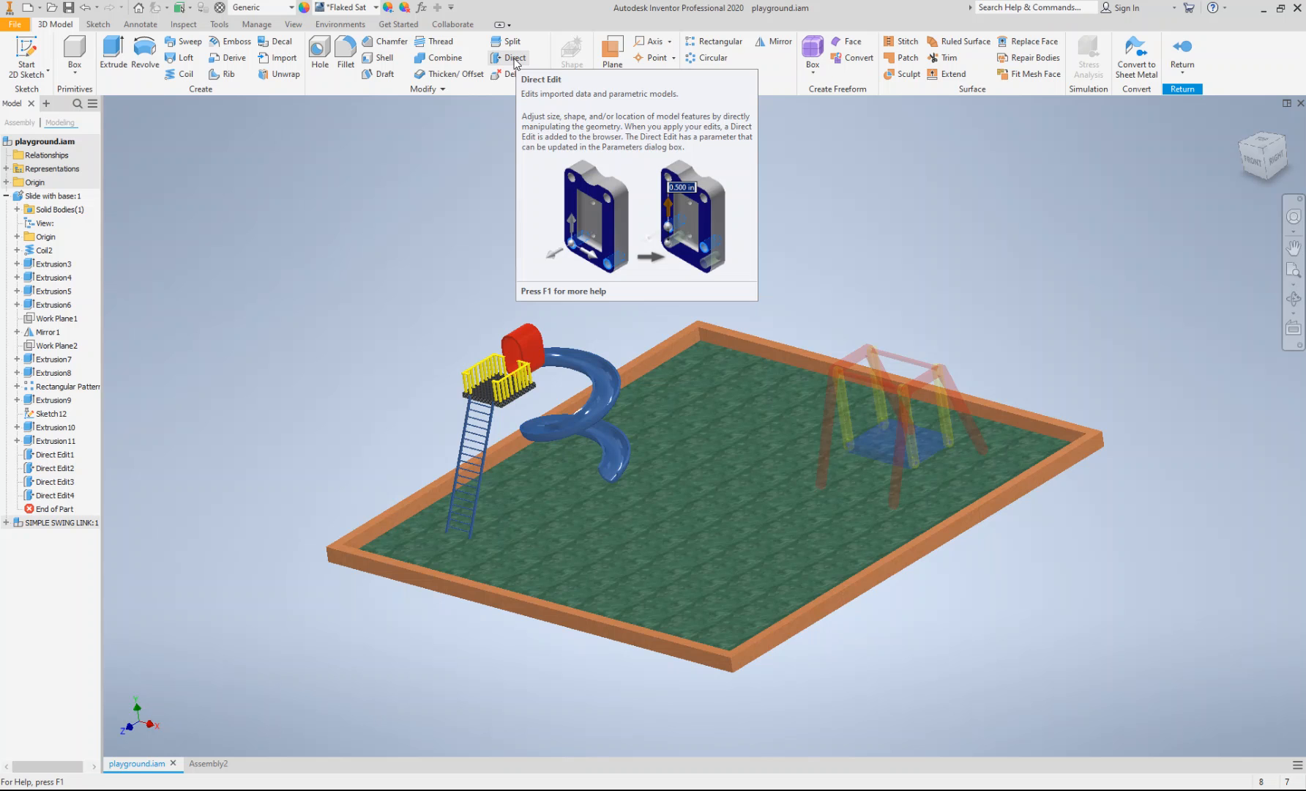
{"action": "left_click", "coordinate": [515, 60]}
{"action": "left_click", "coordinate": [676, 500]}
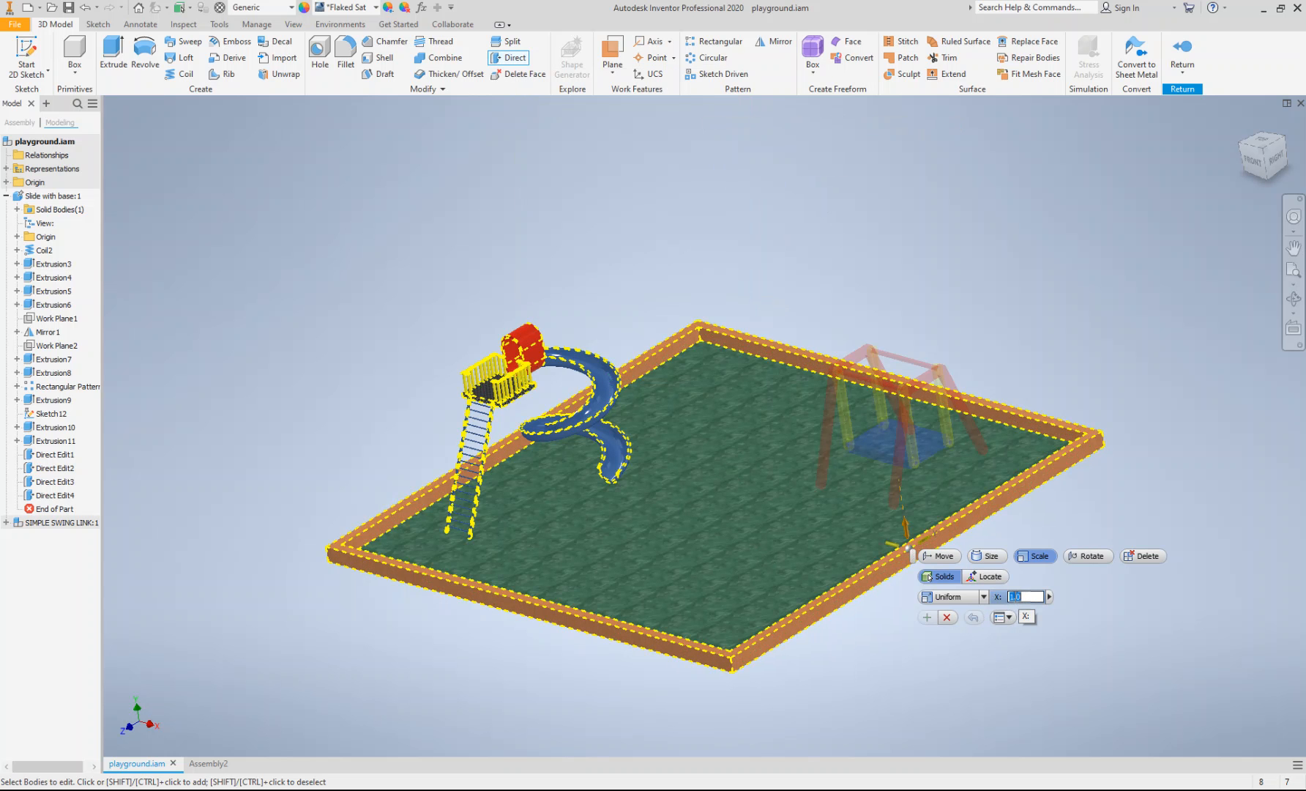
{"action": "left_click", "coordinate": [1182, 51]}
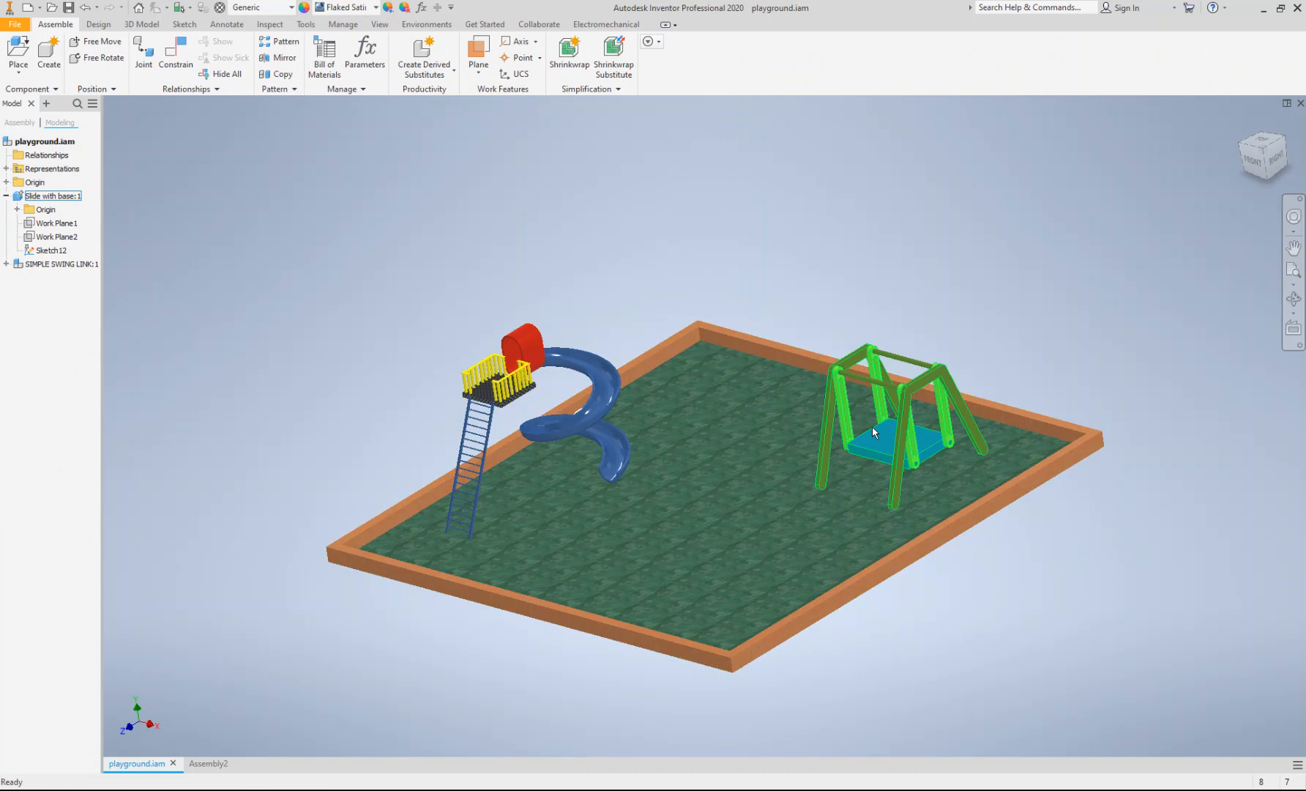
- Replace the swing by deleting its subassembly and placing one new SIMPLE SWING LINK.iam on the base, across from the slide
{"action": "right_click", "coordinate": [25, 265]}
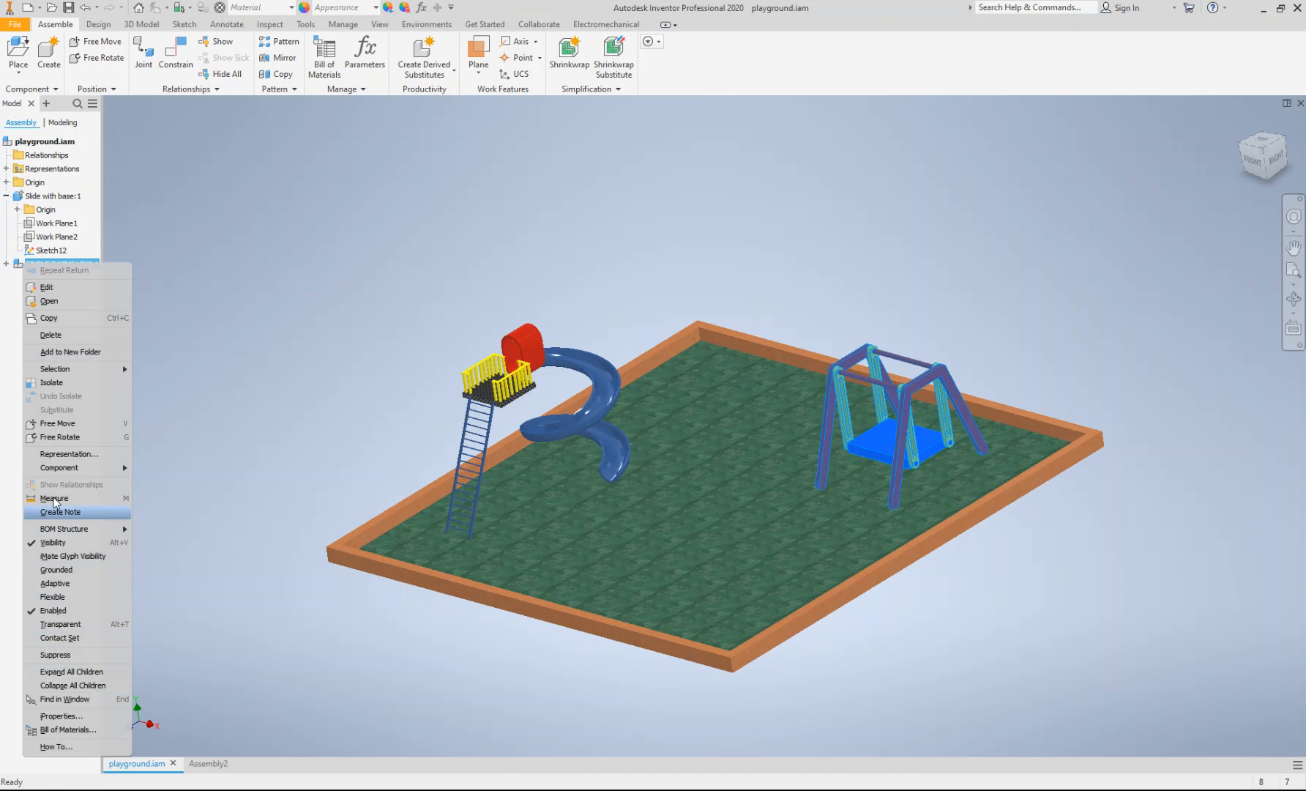
{"action": "left_click", "coordinate": [52, 334]}
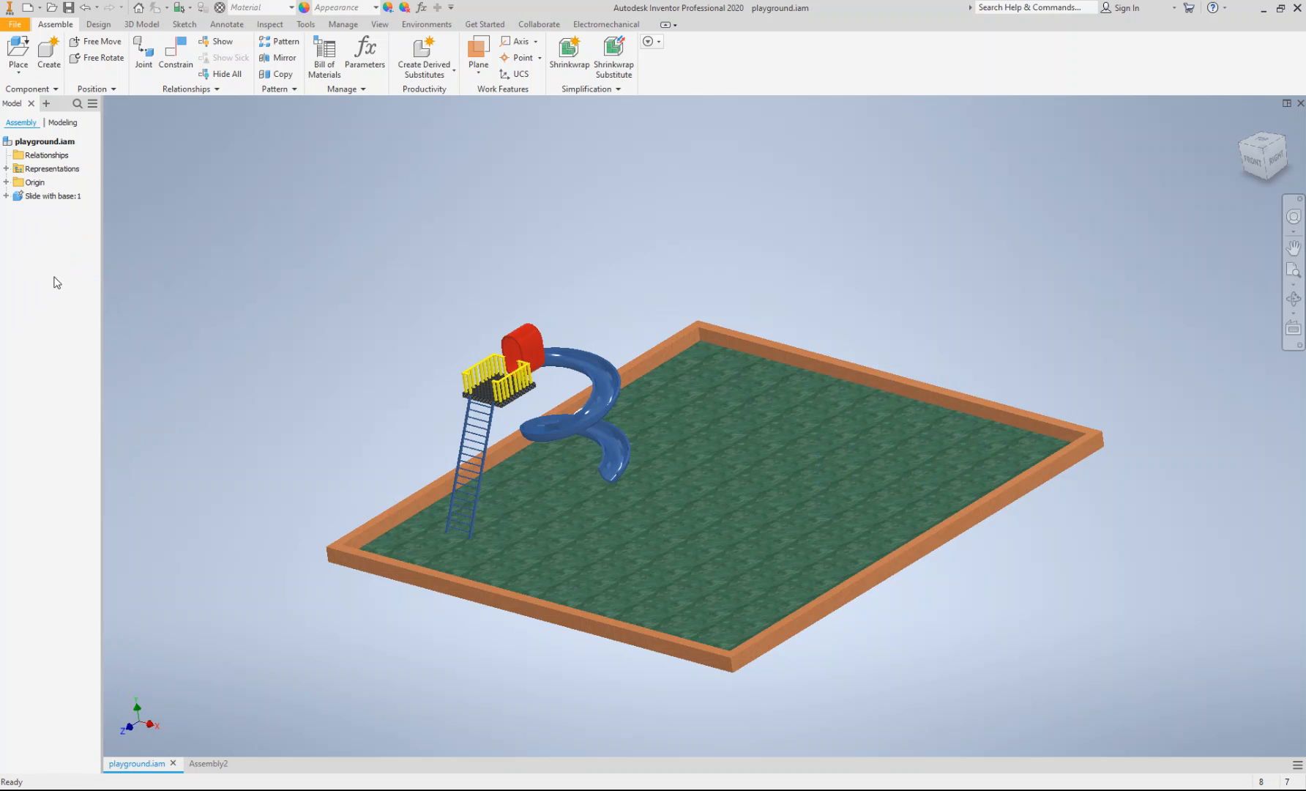
{"action": "left_click", "coordinate": [17, 48]}
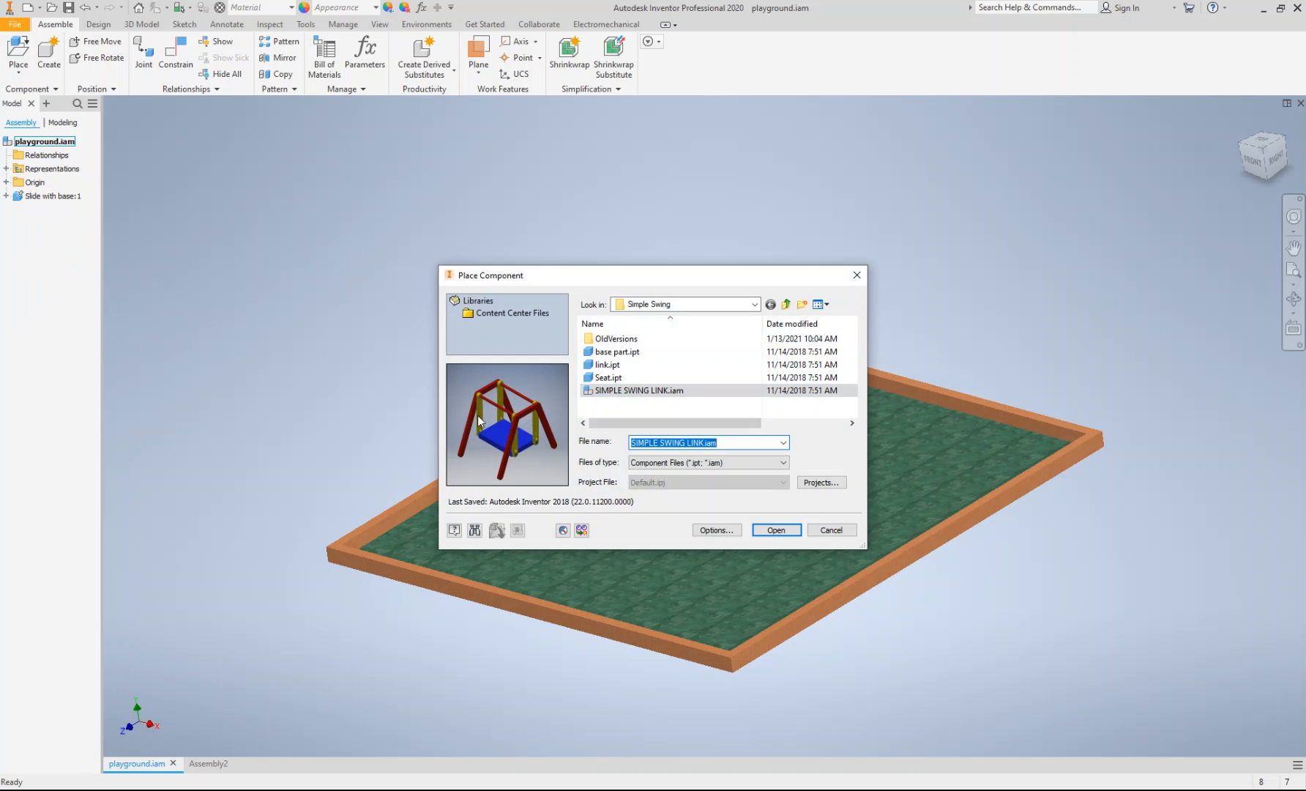
{"action": "left_click", "coordinate": [773, 529]}
{"action": "left_click", "coordinate": [878, 424]}
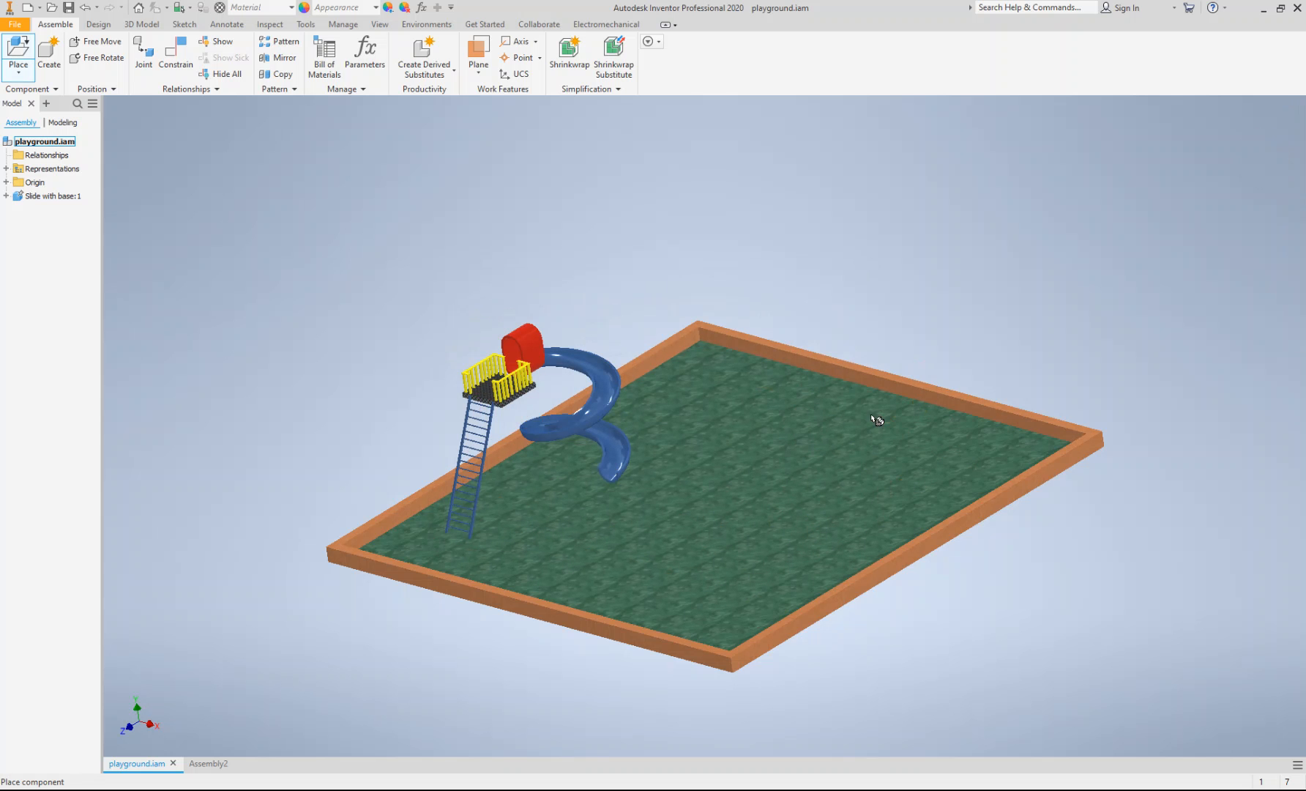
{"action": "key", "text": "Escape"}
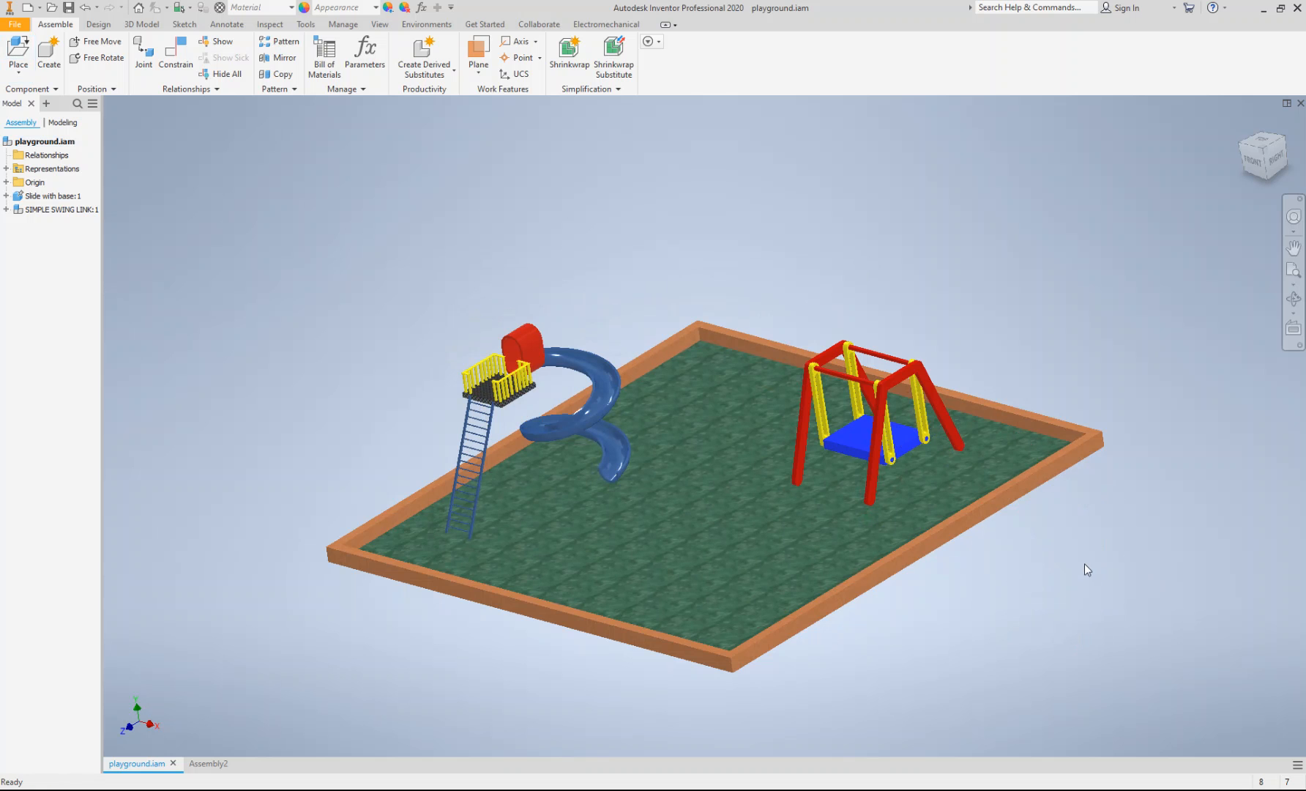
{"action": "middle_click_drag", "start_coordinate": [1114, 628], "coordinate": [1081, 612], "text": "shift"}
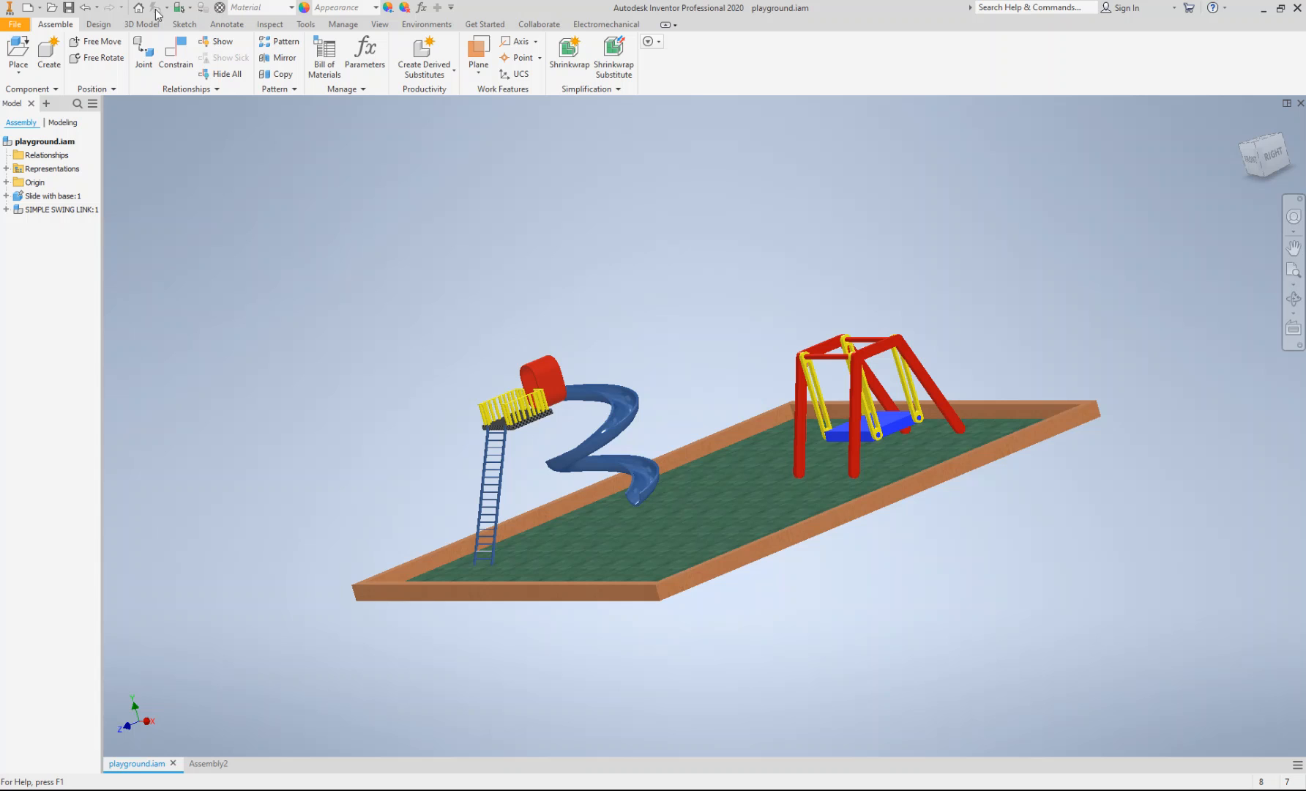